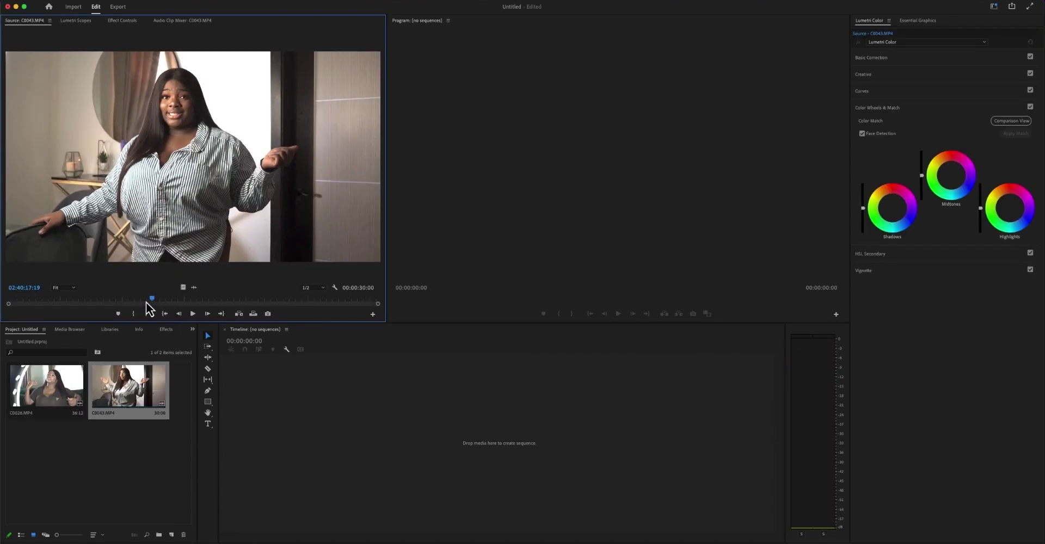
# Create a new sequence on the empty timeline from the clip C0026.MP4
pyautogui.click(80, 467)
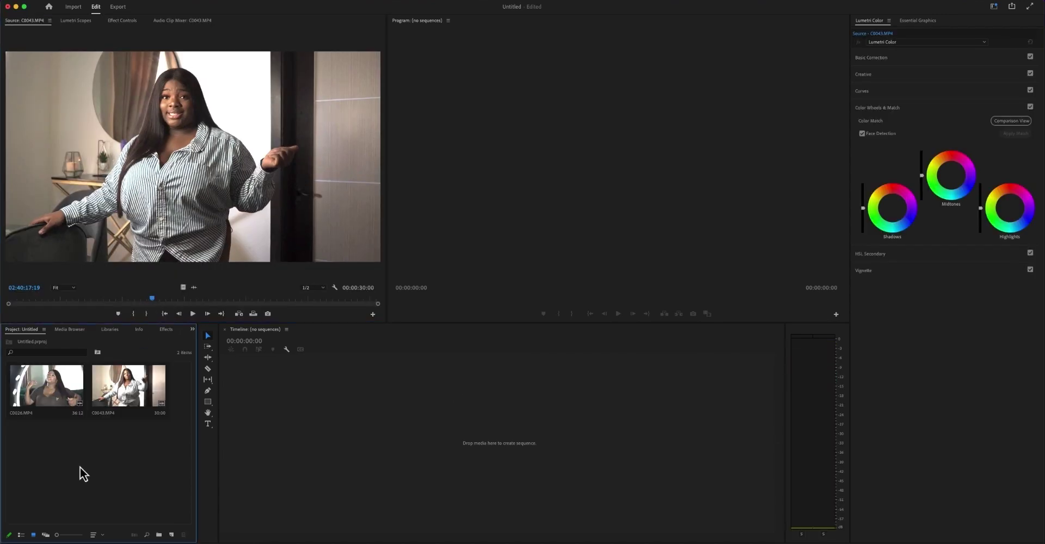
pyautogui.moveTo(51, 393); pyautogui.dragTo(435, 436)
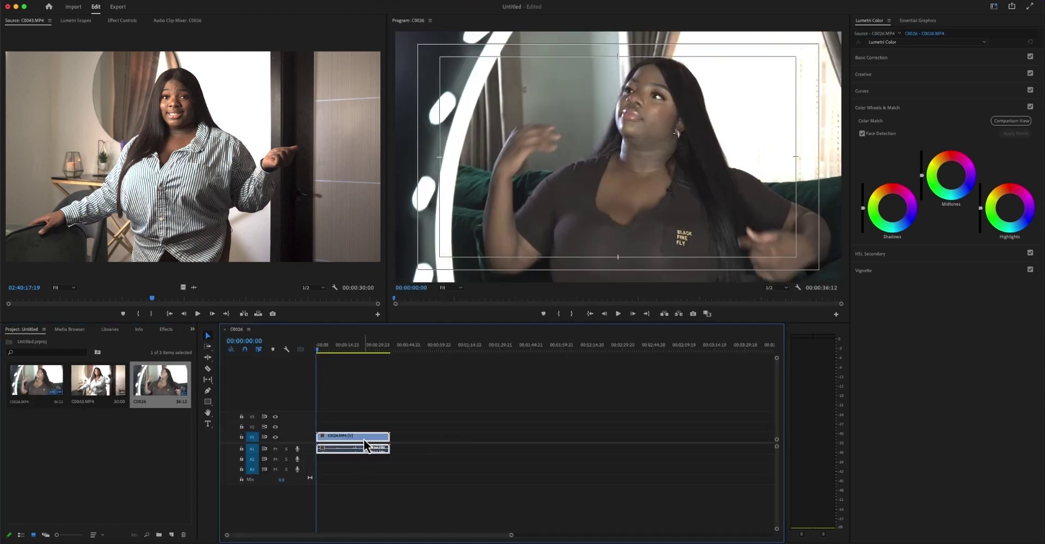
# Apply the Sony S-Log.cube file as the clip's input LUT and lower the Exposure to -0.4
pyautogui.click(888, 58)
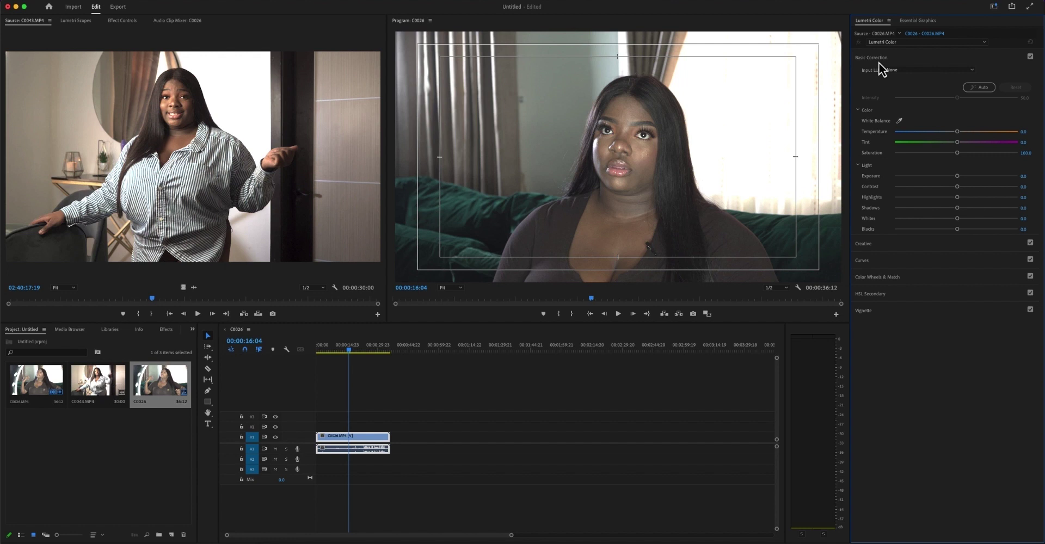
pyautogui.click(911, 70)
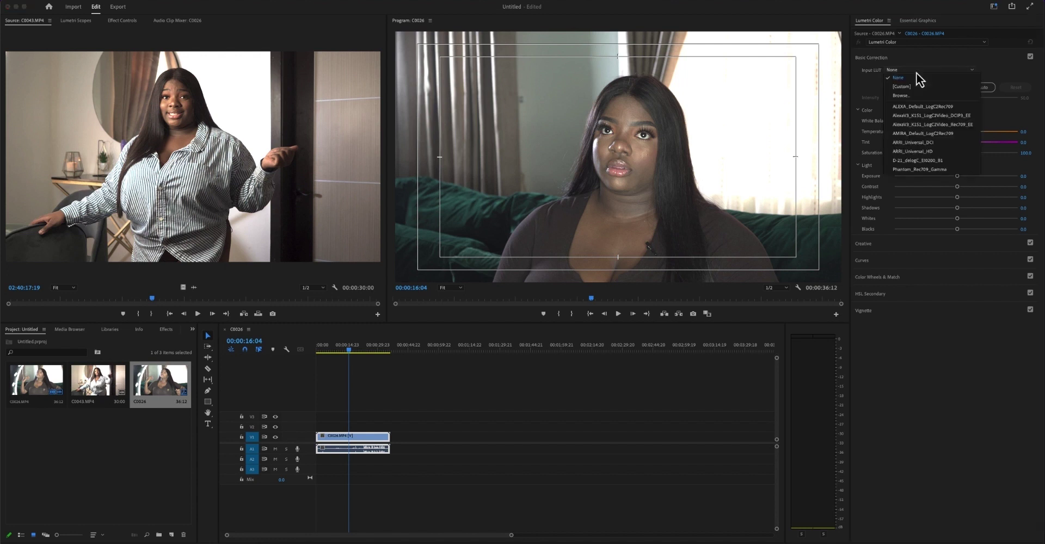
pyautogui.click(911, 97)
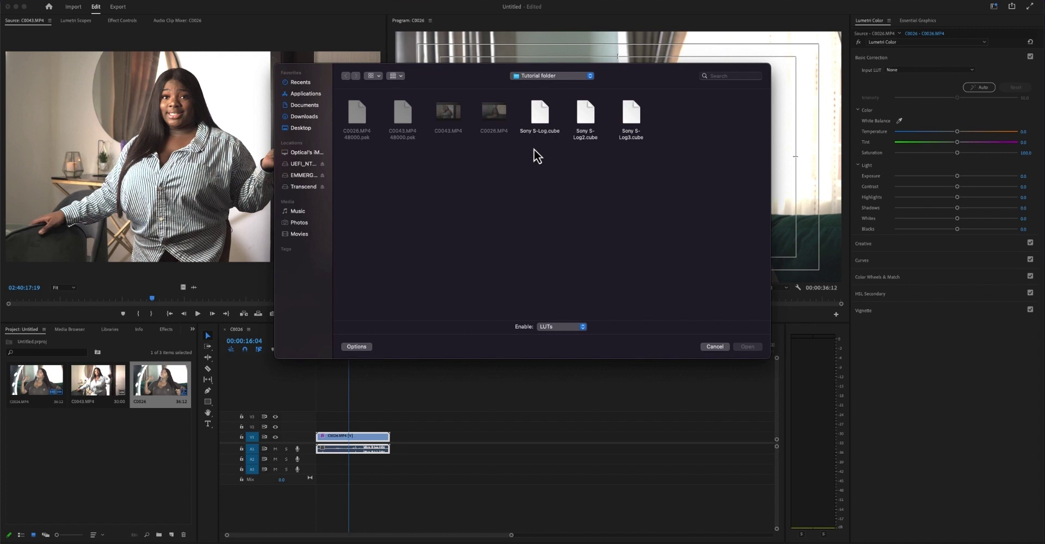
pyautogui.doubleClick(542, 121)
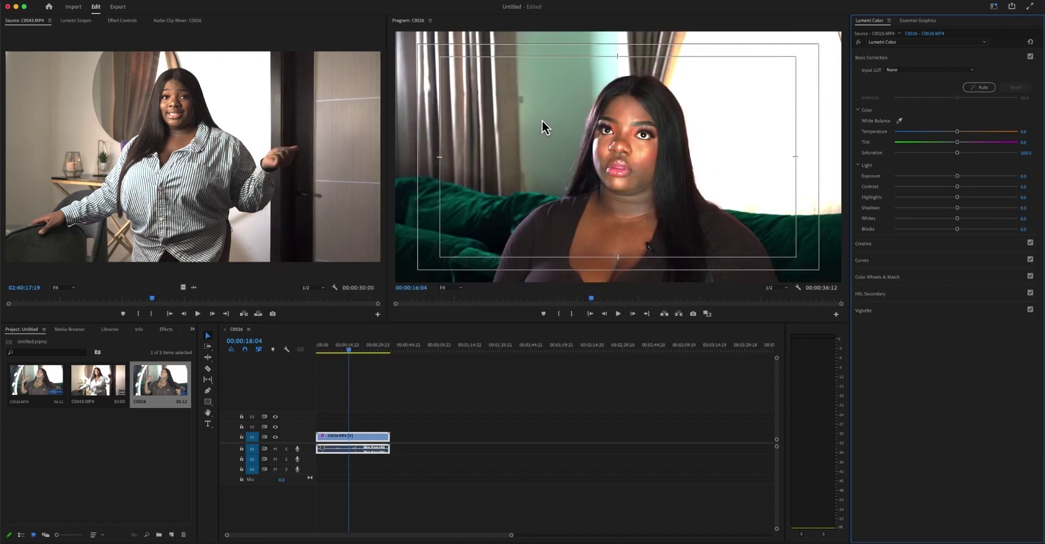
pyautogui.moveTo(956, 176); pyautogui.dragTo(952, 177)
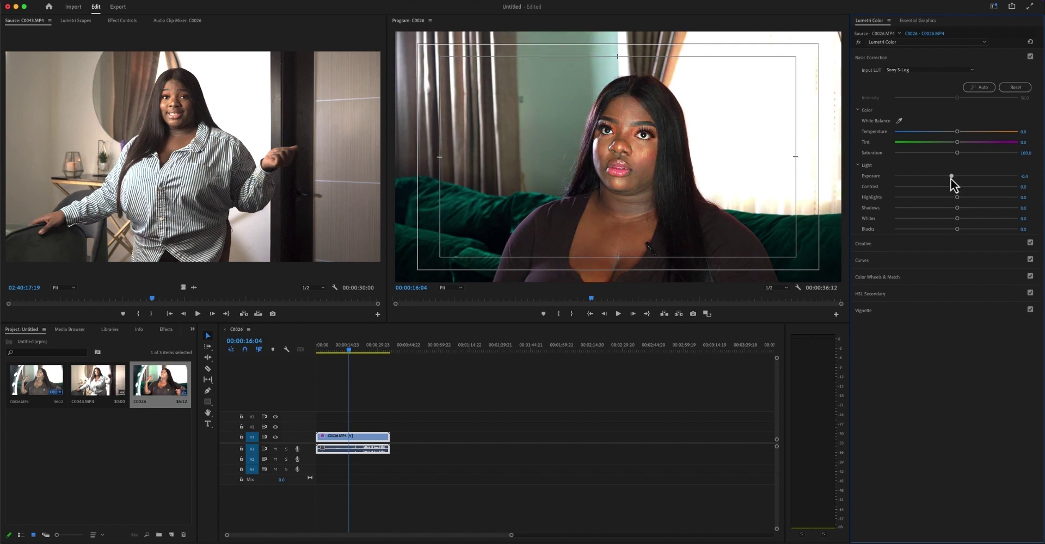
pyautogui.moveTo(950, 178); pyautogui.dragTo(950, 179)
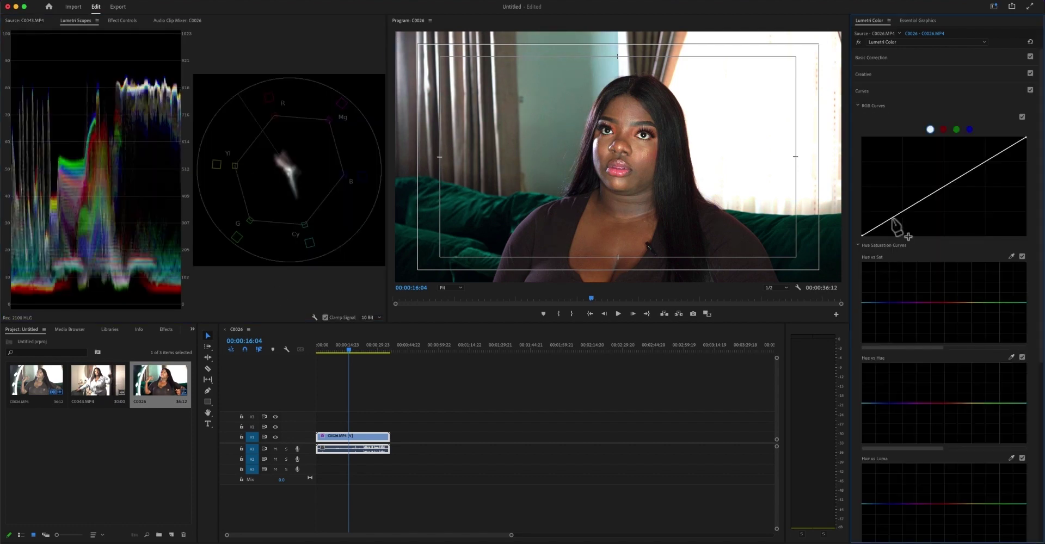
# Shape the clip's RGB curve into a gentle S with three points and compare the image with the curve off and on
pyautogui.moveTo(894, 215); pyautogui.dragTo(895, 222)
pyautogui.moveTo(991, 159); pyautogui.dragTo(992, 150)
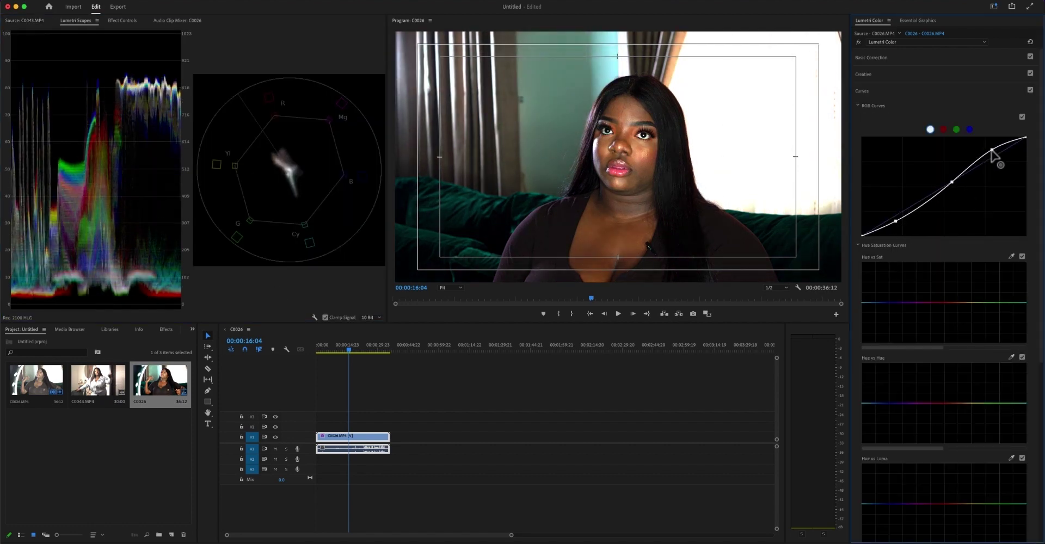
pyautogui.moveTo(947, 182); pyautogui.dragTo(949, 178)
pyautogui.moveTo(896, 221); pyautogui.dragTo(889, 224)
pyautogui.moveTo(993, 149); pyautogui.dragTo(995, 146)
pyautogui.moveTo(888, 223); pyautogui.dragTo(888, 221)
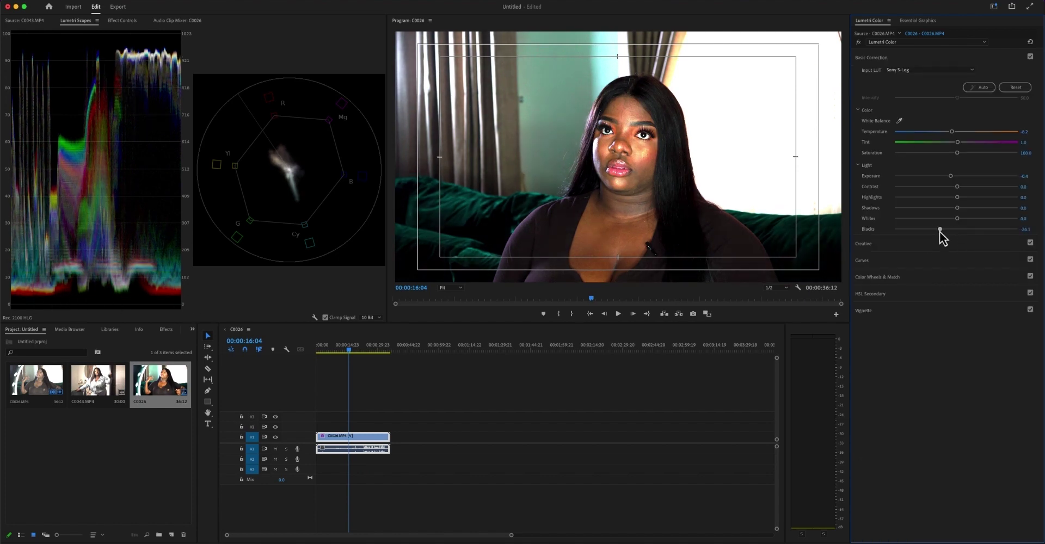
pyautogui.click(1023, 117)
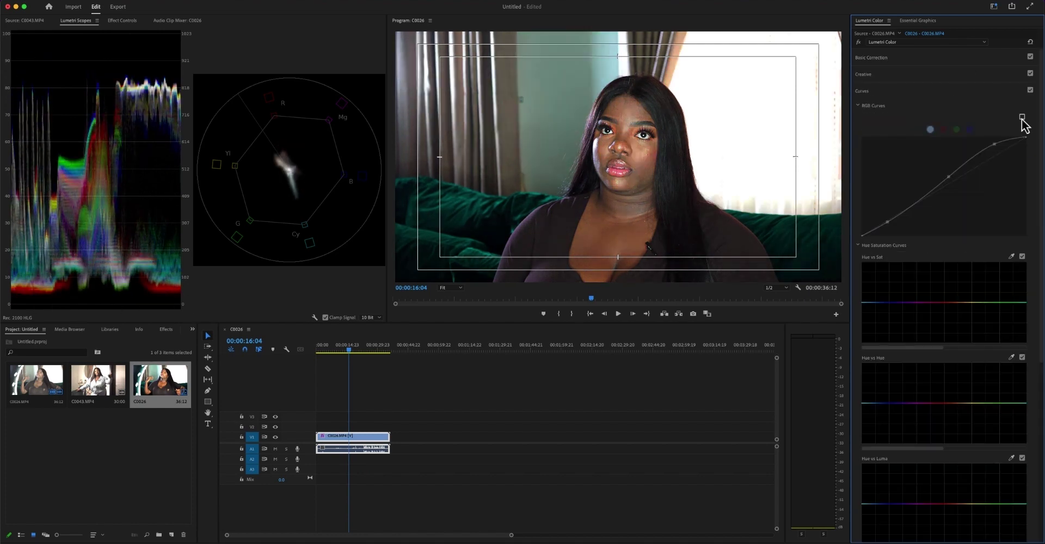
pyautogui.click(1022, 117)
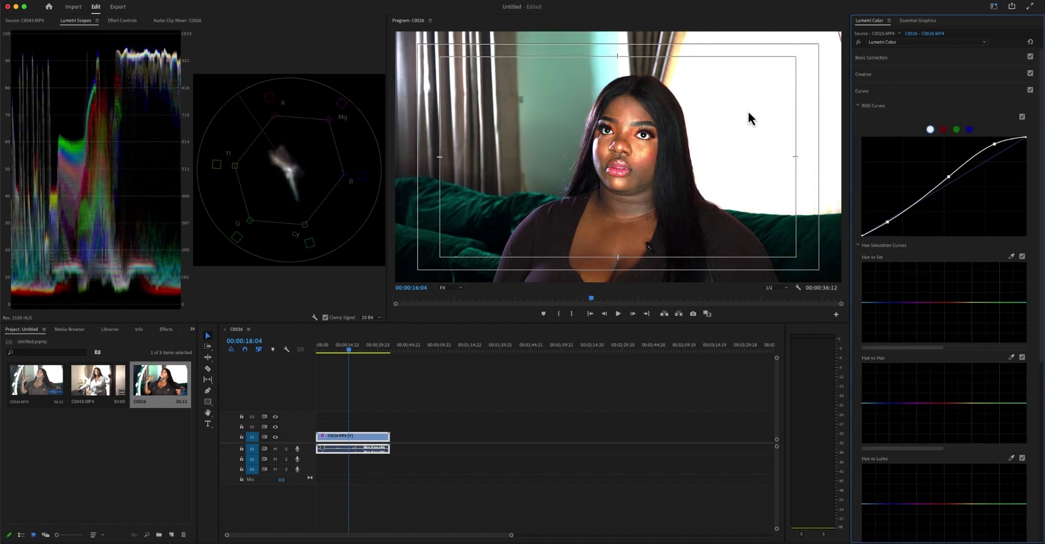
# Set the Basic Correction Highlights to -40.6 and Shadows to 10.1, and readjust the RGB curve's lower point
pyautogui.click(1030, 56)
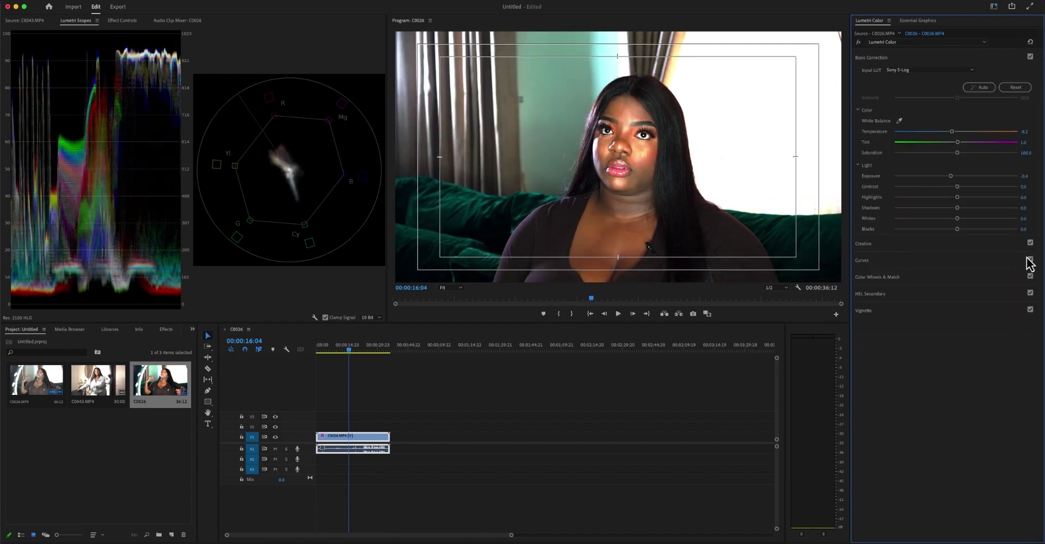
pyautogui.moveTo(956, 210); pyautogui.dragTo(928, 205)
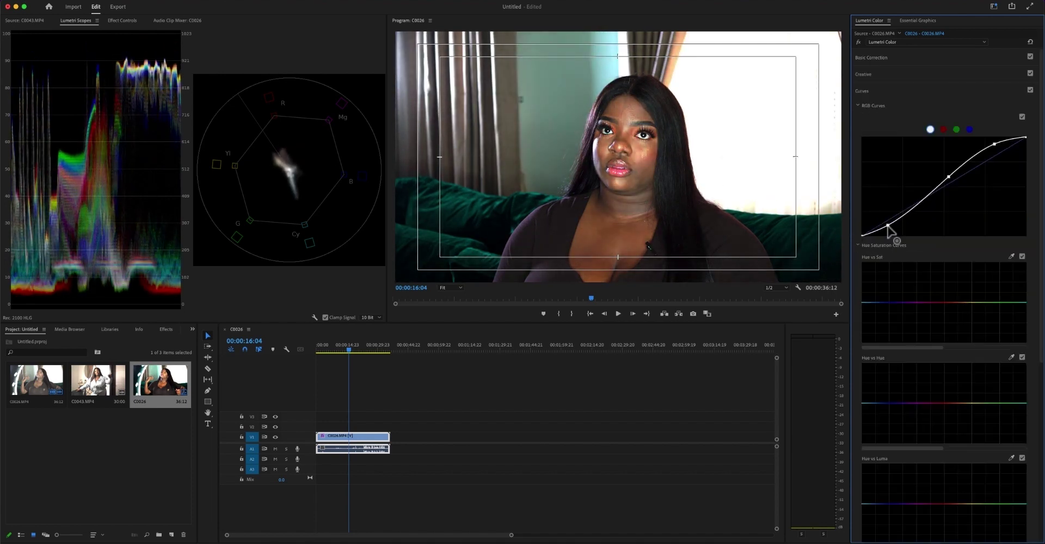
pyautogui.moveTo(888, 226); pyautogui.dragTo(884, 222)
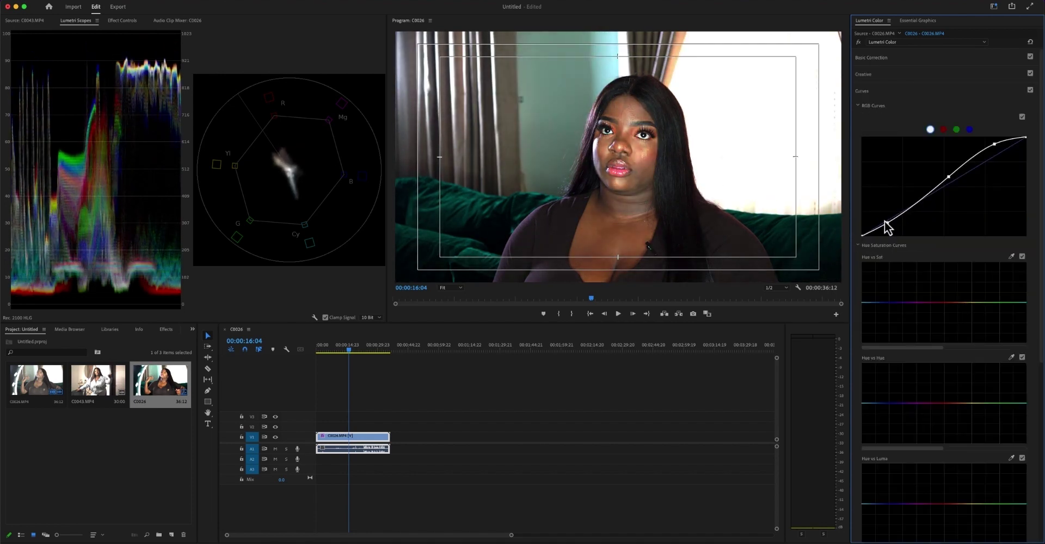
# Hide the safe margins over the program preview and fine-tune the clip's Exposure and Highlights in Basic Correction
pyautogui.click(888, 91)
pyautogui.click(794, 293)
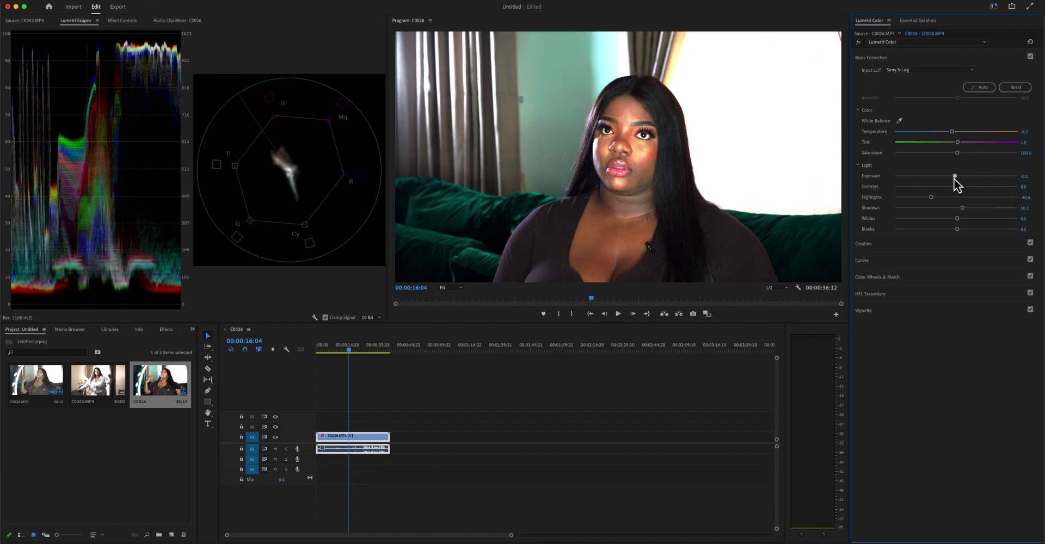
pyautogui.moveTo(956, 183); pyautogui.dragTo(919, 203)
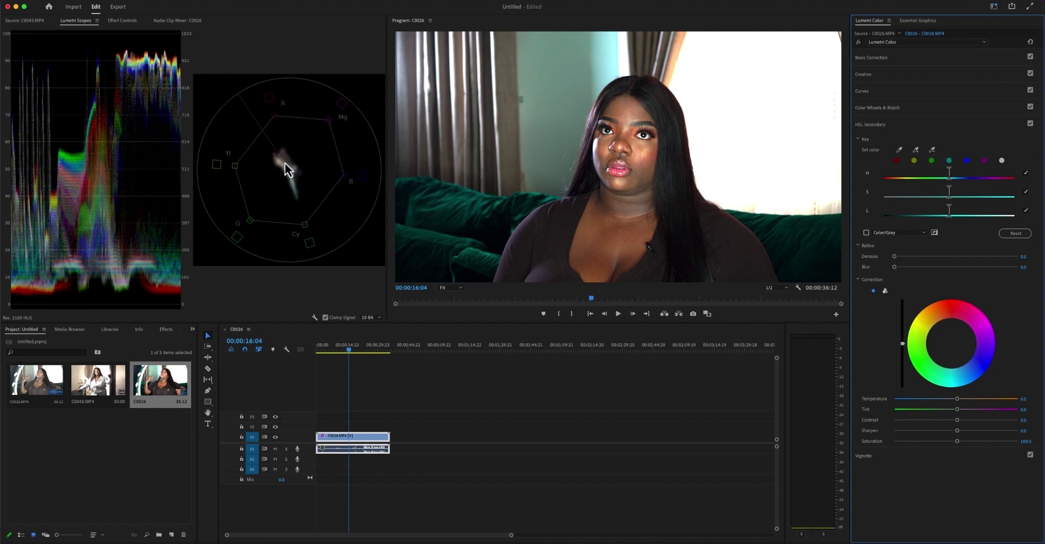
# Key the skin tone in HSL Secondary by sampling the forehead and adding colour samples from the cheek and chest
pyautogui.click(900, 150)
pyautogui.click(627, 113)
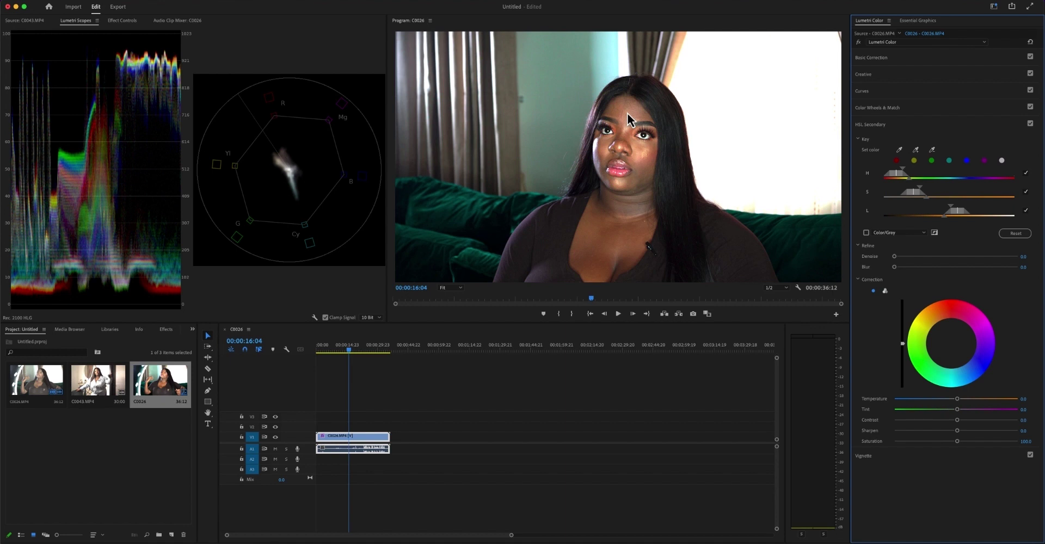
pyautogui.click(915, 150)
pyautogui.click(638, 155)
pyautogui.click(612, 232)
# Display the keyed skin mask in the program preview using the Color/Gray mode
pyautogui.click(866, 232)
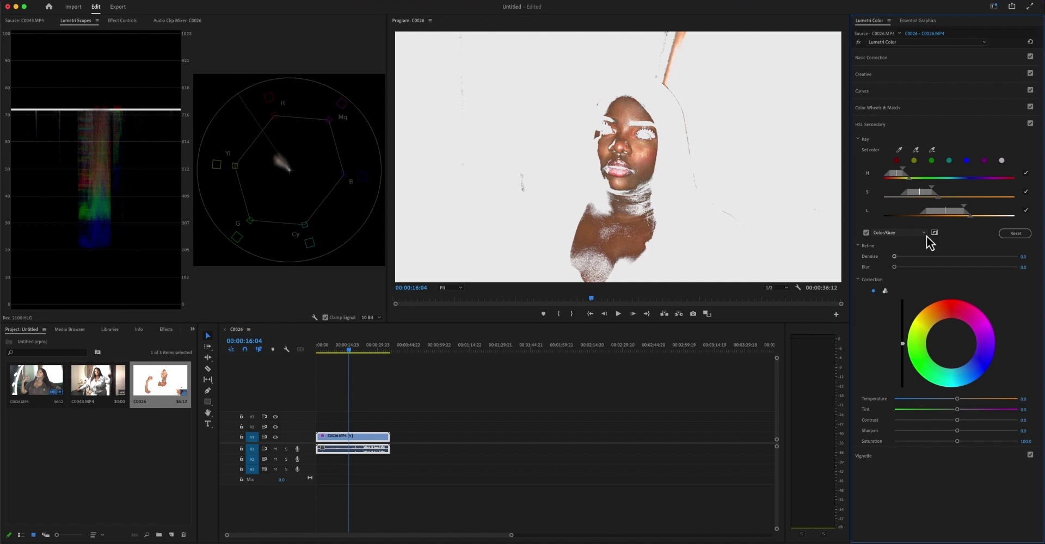
pyautogui.click(906, 236)
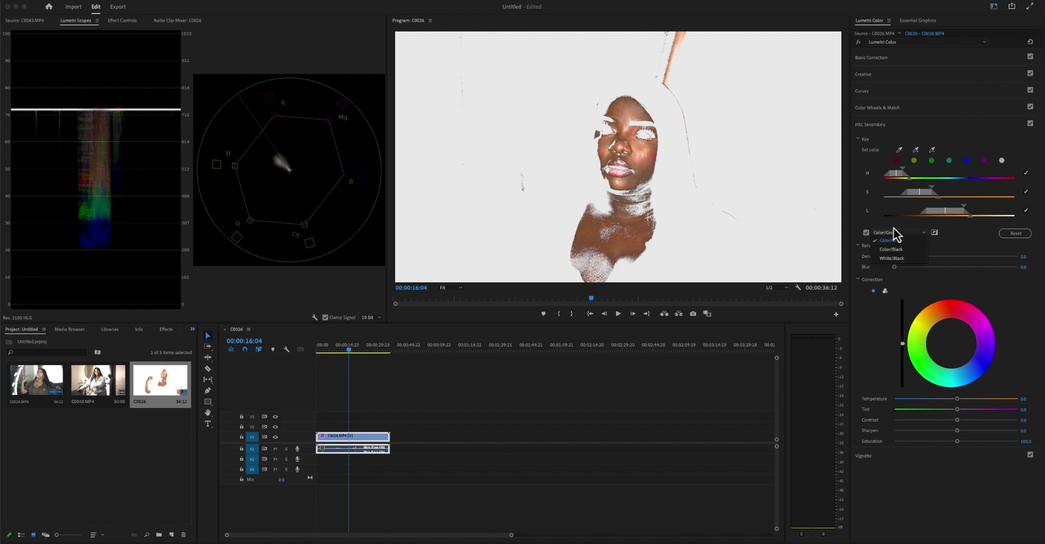
pyautogui.click(893, 239)
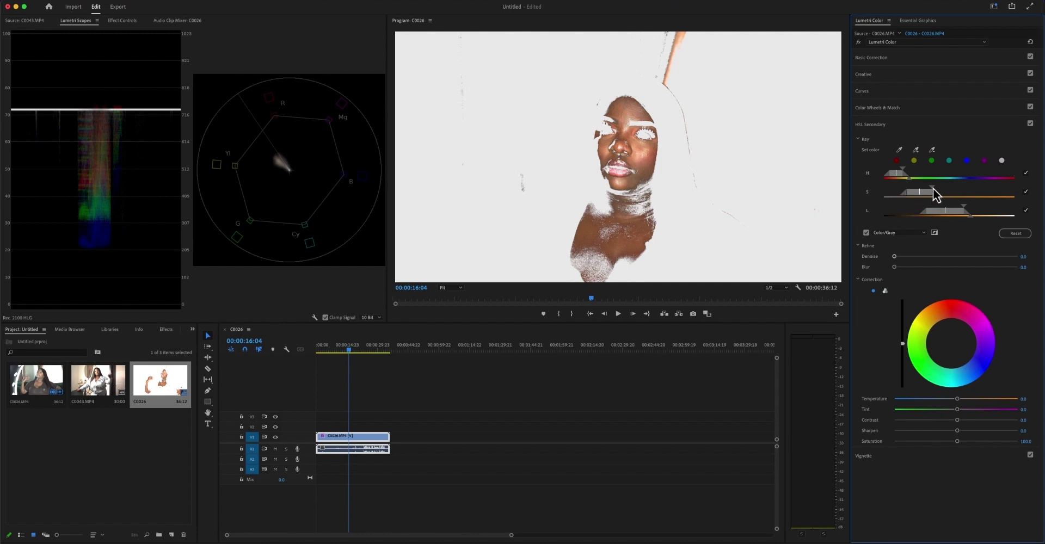
# Widen the Saturation, Hue and Luminance ranges of the HSL key to cover more of the face, neck and chest
pyautogui.moveTo(933, 187)
pyautogui.mouseDown()
pyautogui.moveTo(942, 188)
pyautogui.moveTo(924, 192)
pyautogui.mouseUp()
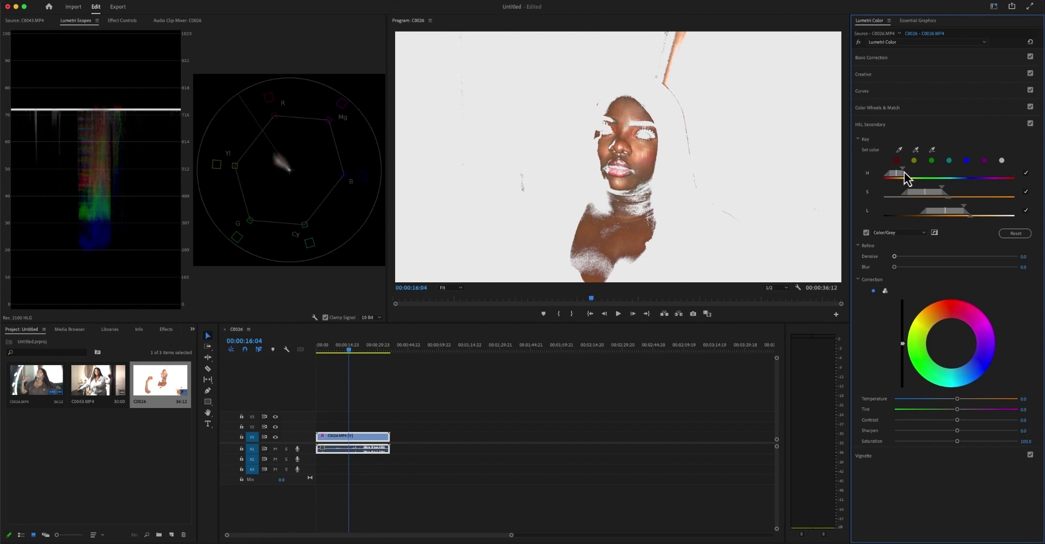
pyautogui.moveTo(902, 170); pyautogui.dragTo(897, 175)
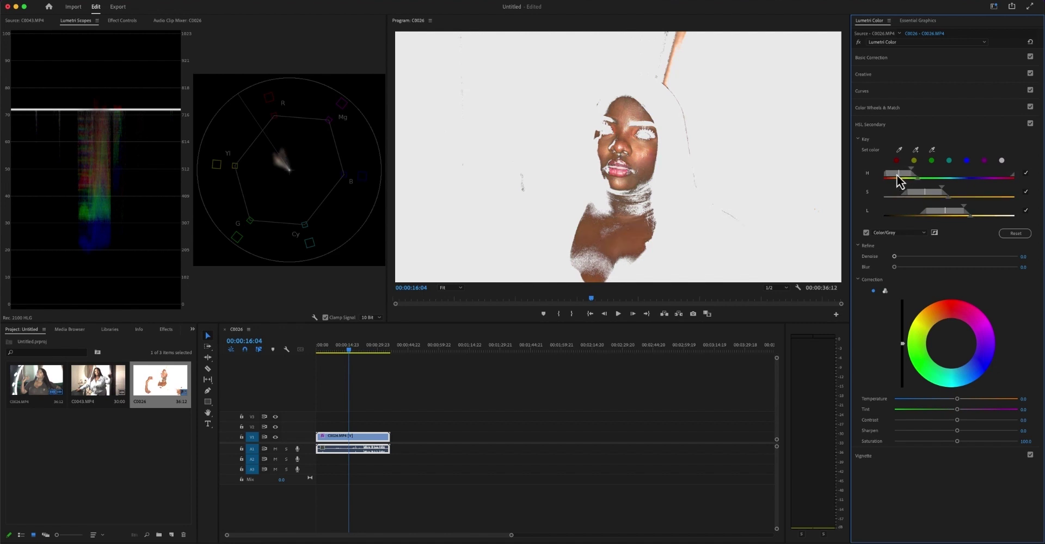
pyautogui.moveTo(965, 207); pyautogui.dragTo(969, 207)
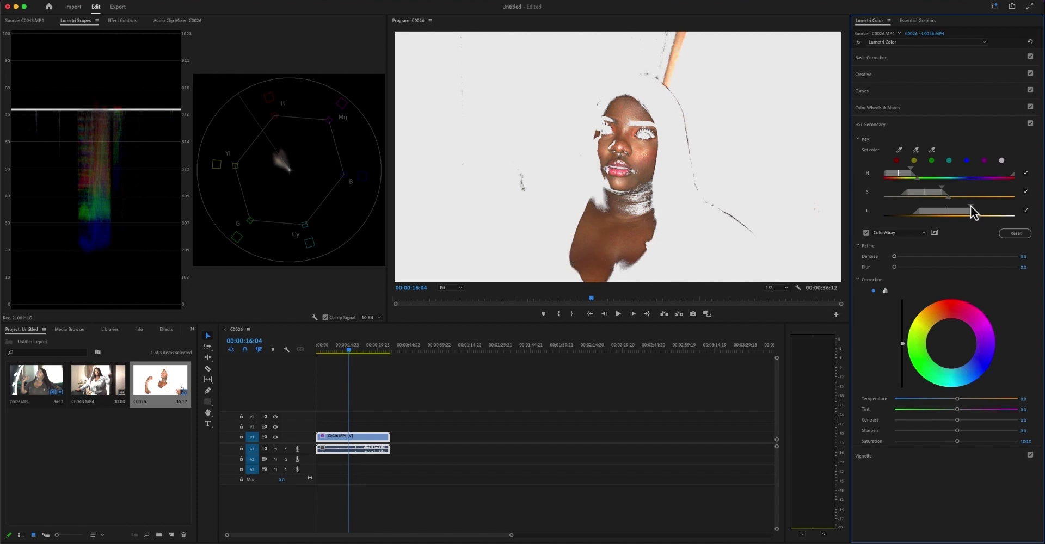
pyautogui.moveTo(972, 206); pyautogui.dragTo(944, 211)
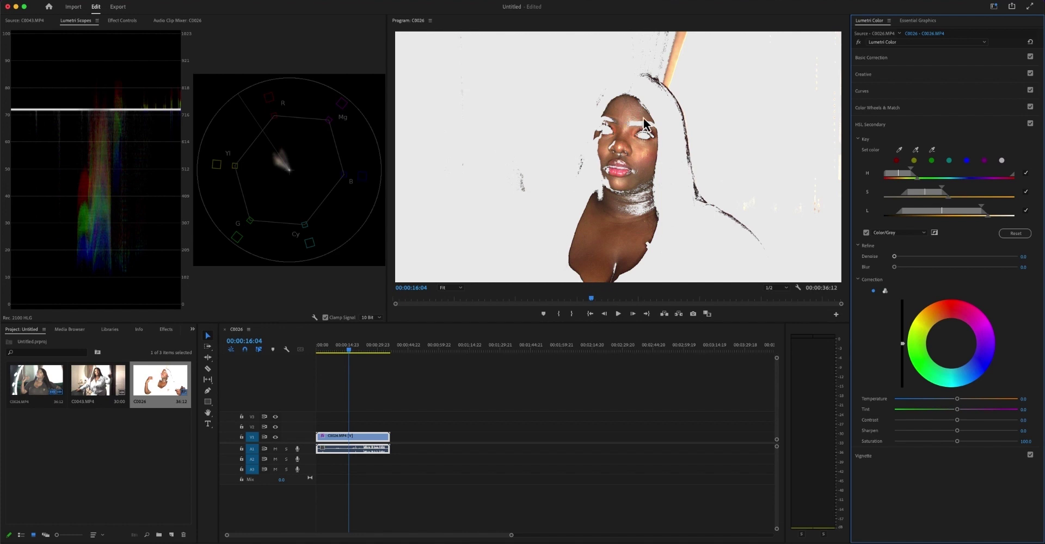
# Refine the skin mask with Denoise 23.1 and Blur 3.8, and look at the three-way colour wheels before returning to the single wheel
pyautogui.moveTo(895, 257); pyautogui.dragTo(919, 267)
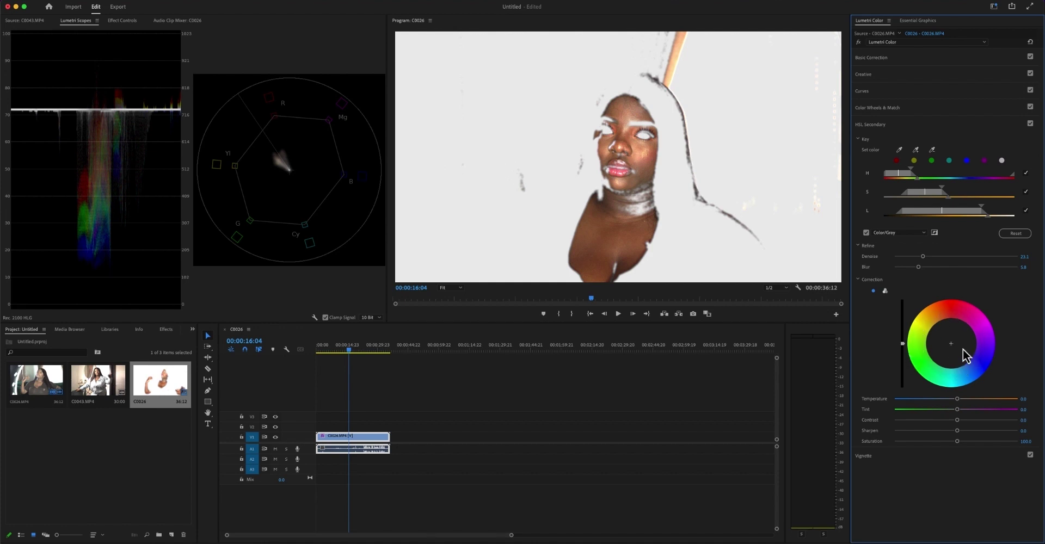
pyautogui.click(885, 291)
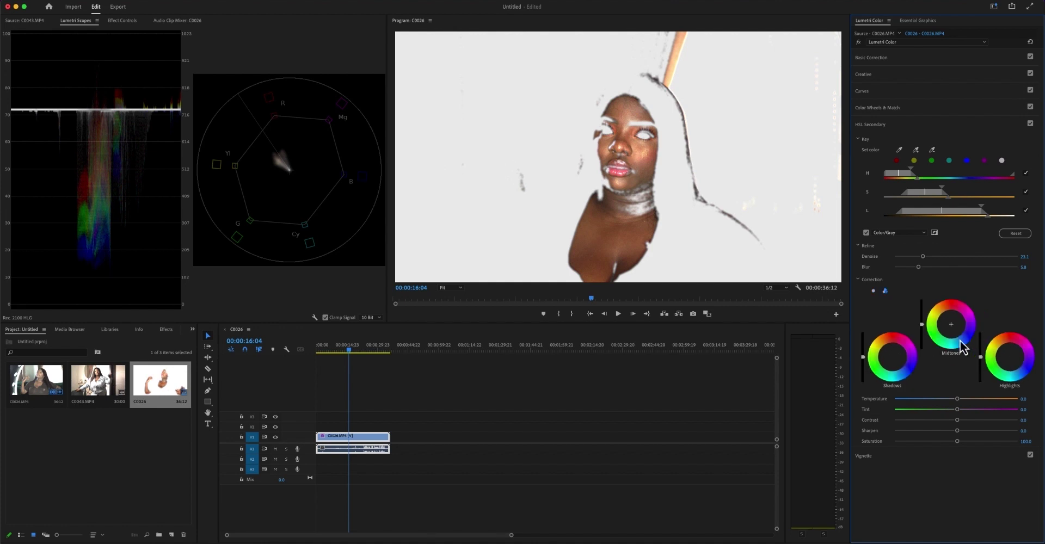
pyautogui.click(873, 292)
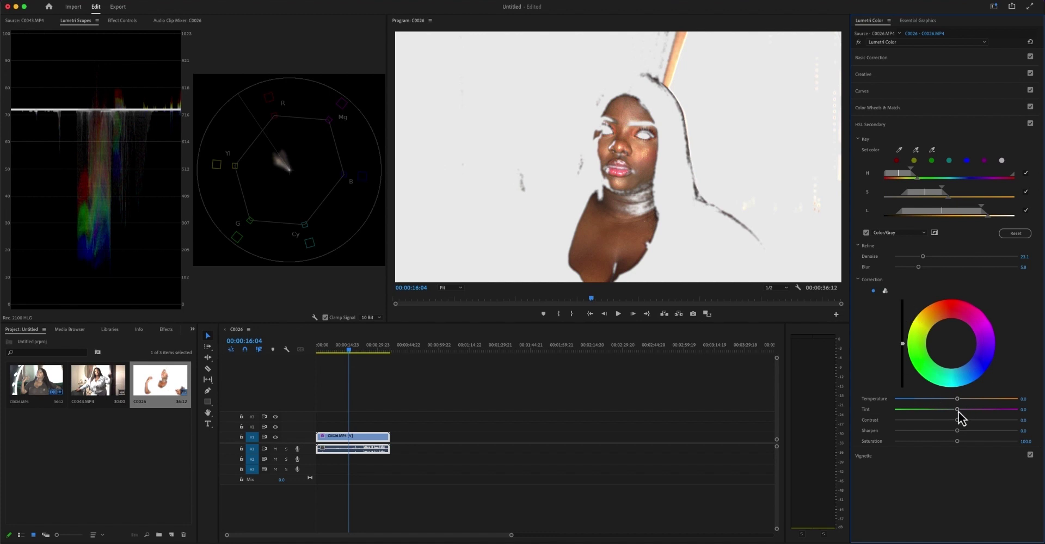
# Try shifting the keyed skin's Tint and Temperature in both directions, resetting each to 0.0
pyautogui.moveTo(958, 411); pyautogui.dragTo(968, 413)
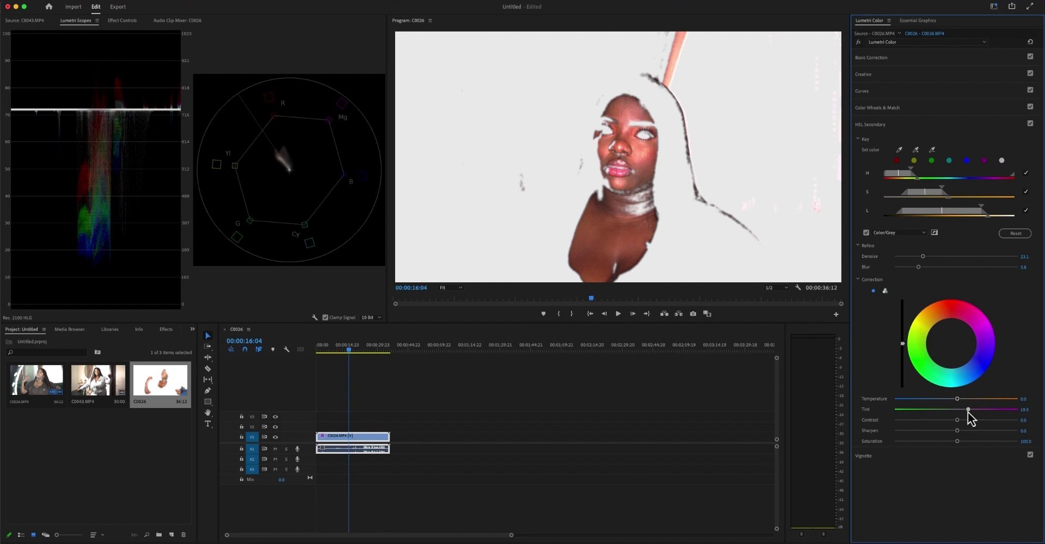
pyautogui.moveTo(967, 412); pyautogui.dragTo(966, 412)
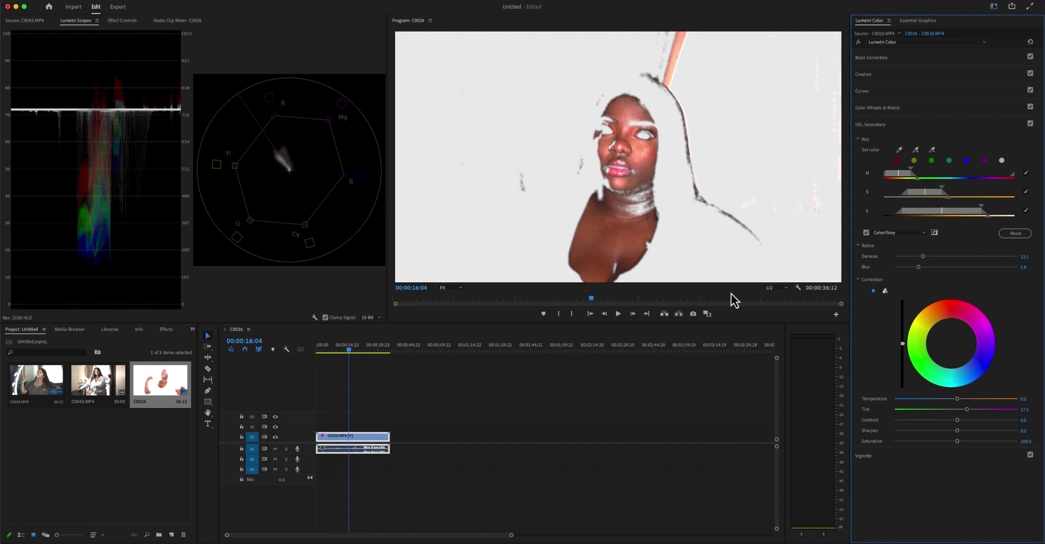
pyautogui.moveTo(972, 411); pyautogui.dragTo(901, 412)
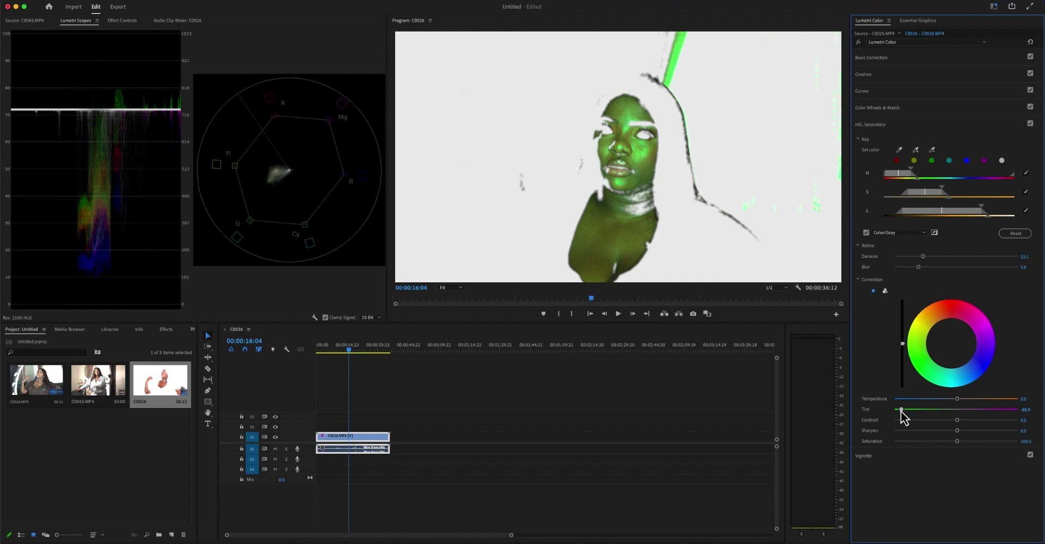
pyautogui.doubleClick(901, 412)
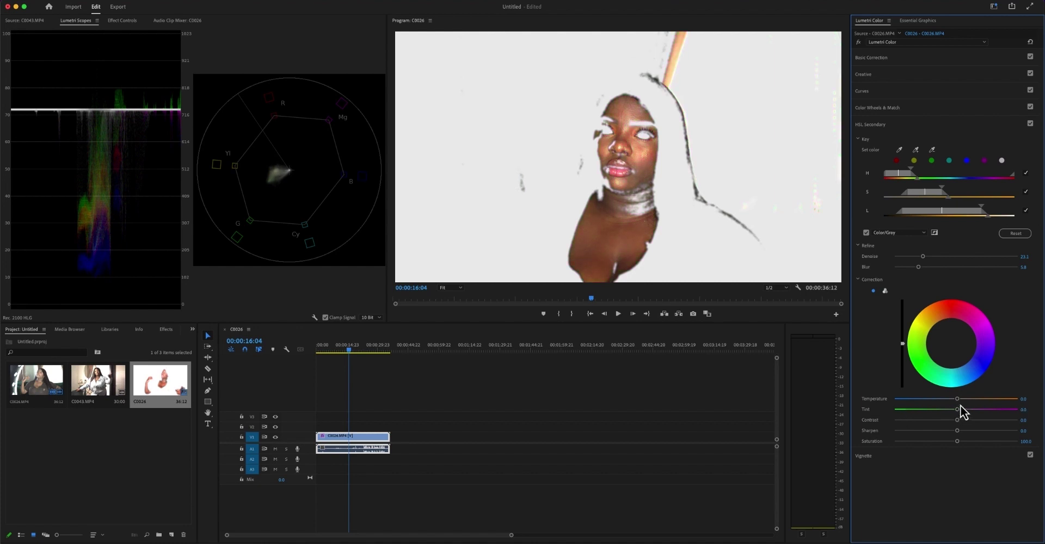
pyautogui.moveTo(958, 399); pyautogui.dragTo(984, 399)
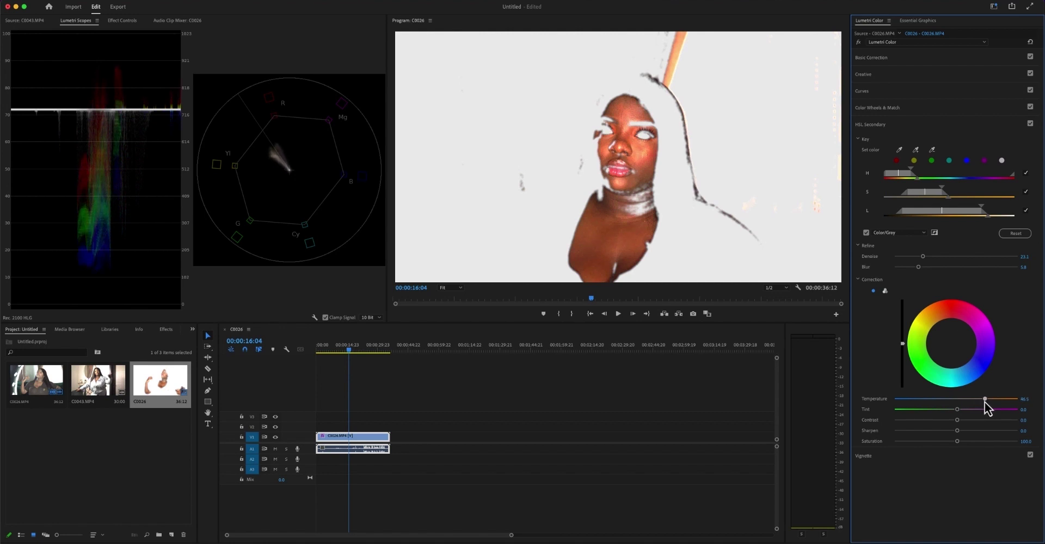
pyautogui.moveTo(985, 400); pyautogui.dragTo(918, 400)
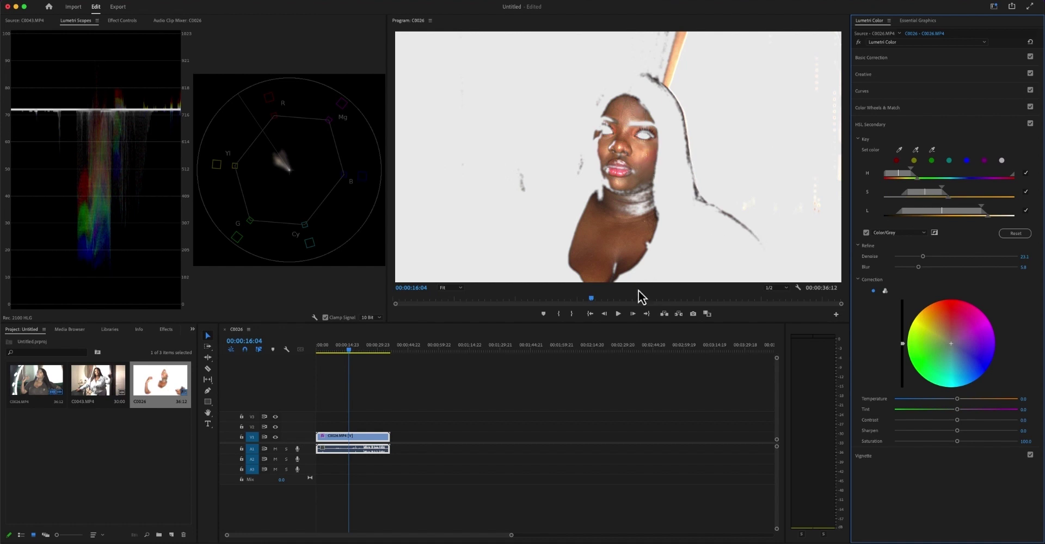
# Shift the keyed skin's colour wheel slightly towards red while viewing the face at 150%, and turn off the Color/Gray mask preview
pyautogui.press('space')
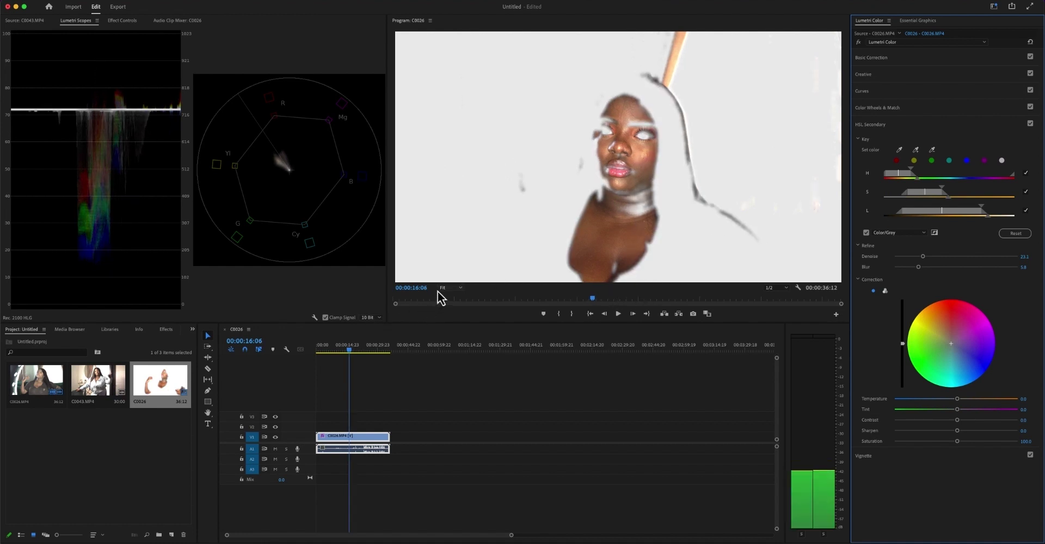
pyautogui.click(461, 288)
pyautogui.click(461, 352)
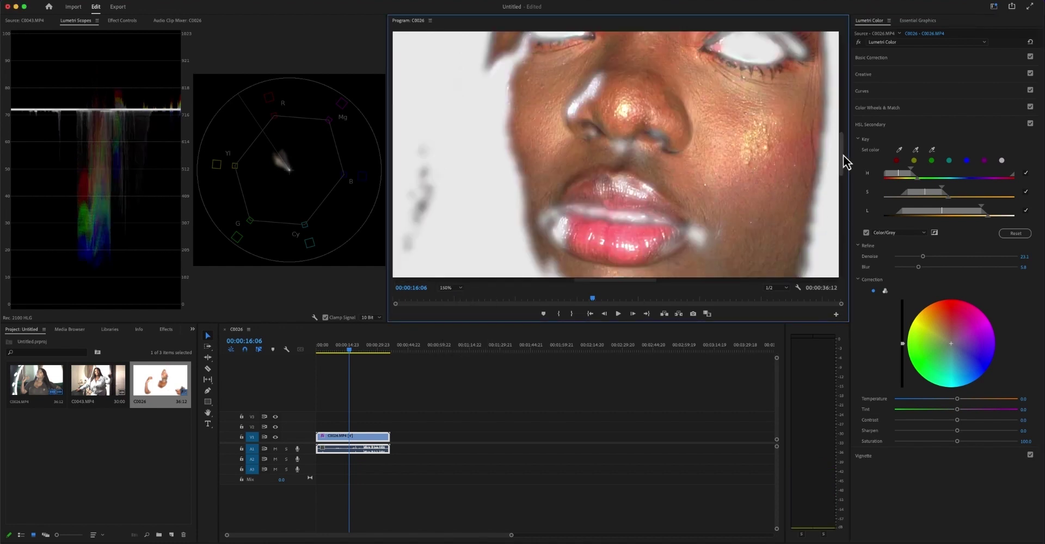
pyautogui.moveTo(840, 155)
pyautogui.mouseDown()
pyautogui.moveTo(845, 100)
pyautogui.moveTo(845, 138)
pyautogui.mouseUp()
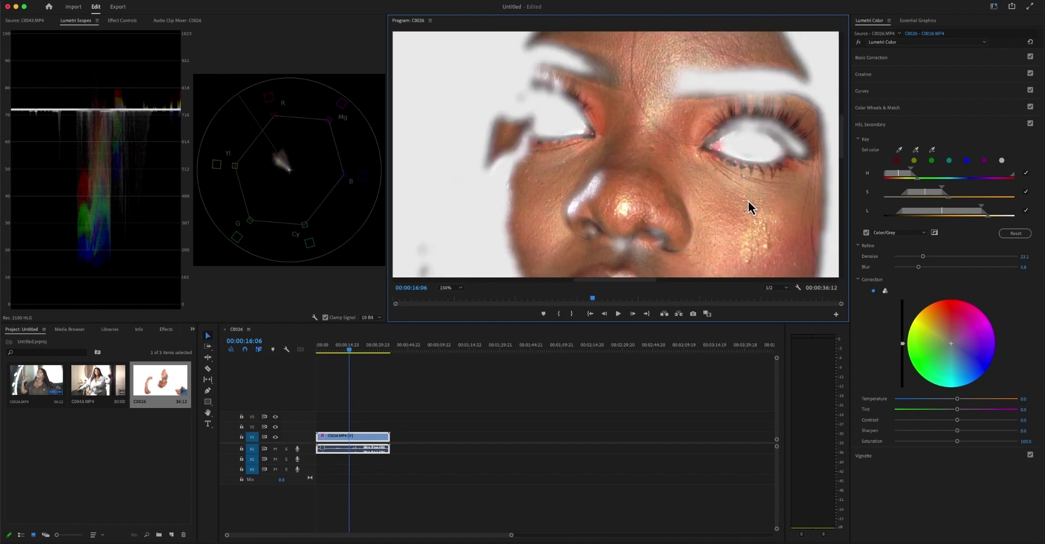
pyautogui.click(951, 344)
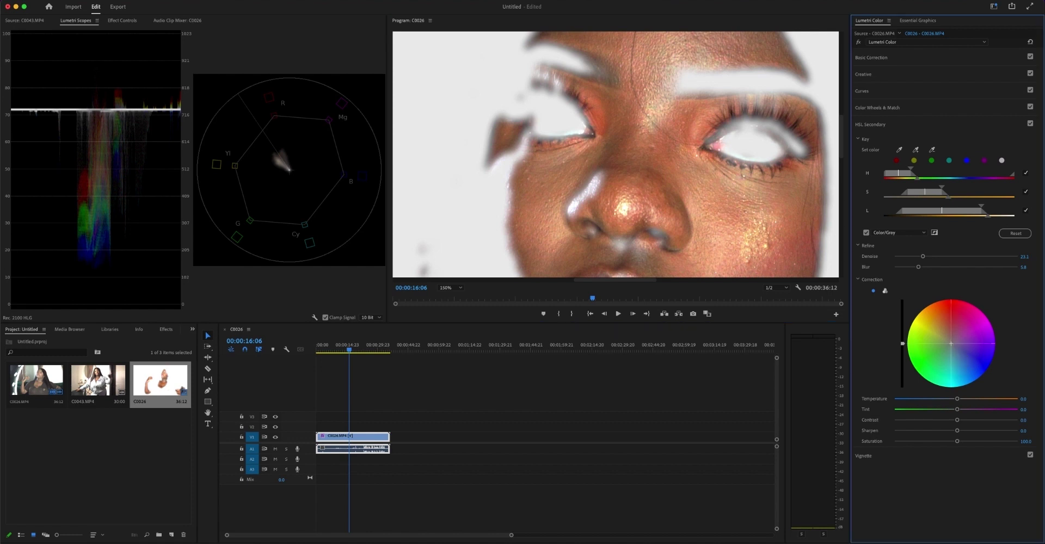
pyautogui.moveTo(952, 344); pyautogui.dragTo(952, 343)
pyautogui.moveTo(952, 343); pyautogui.dragTo(953, 342)
pyautogui.click(866, 233)
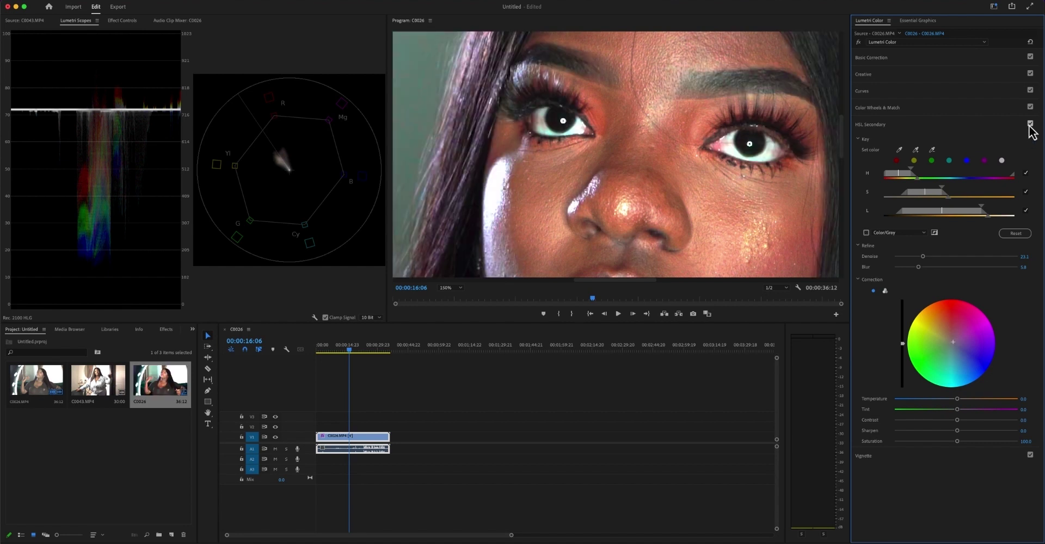
# Compare the skin around the eyes and nose with and without the HSL Secondary correction
pyautogui.click(1030, 124)
pyautogui.click(1030, 124)
pyautogui.click(1029, 124)
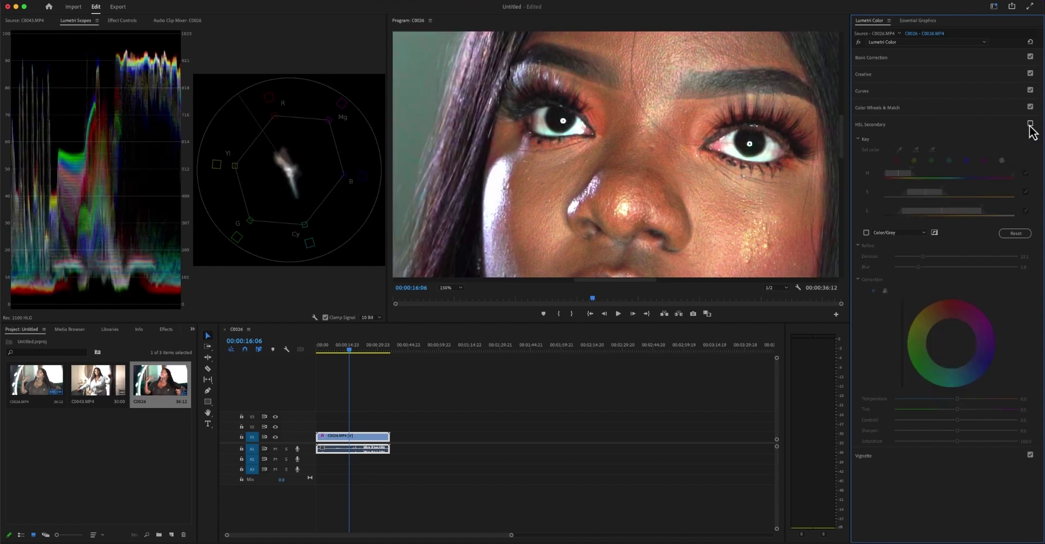
pyautogui.click(1030, 124)
pyautogui.click(1030, 124)
pyautogui.click(1030, 124)
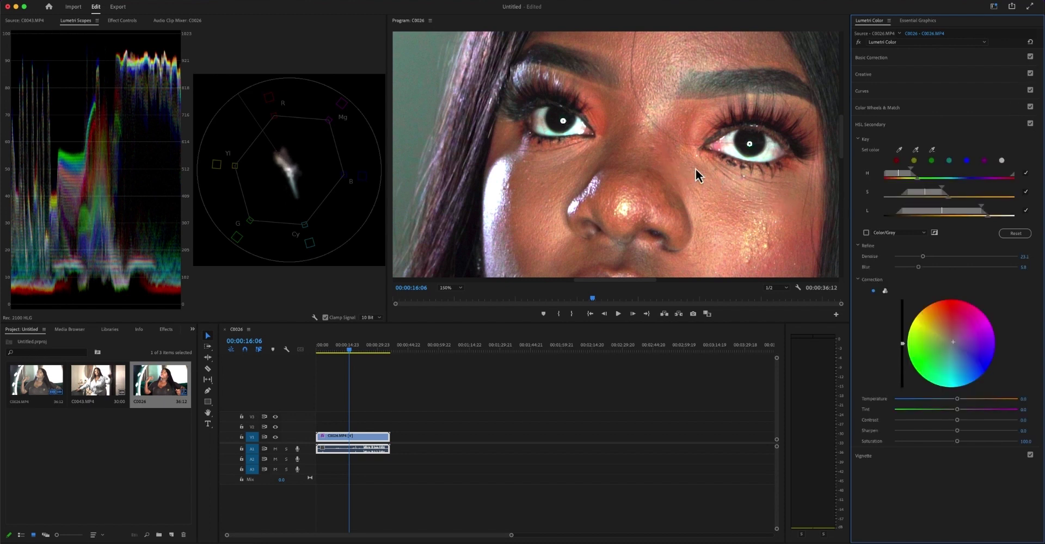
pyautogui.click(1030, 124)
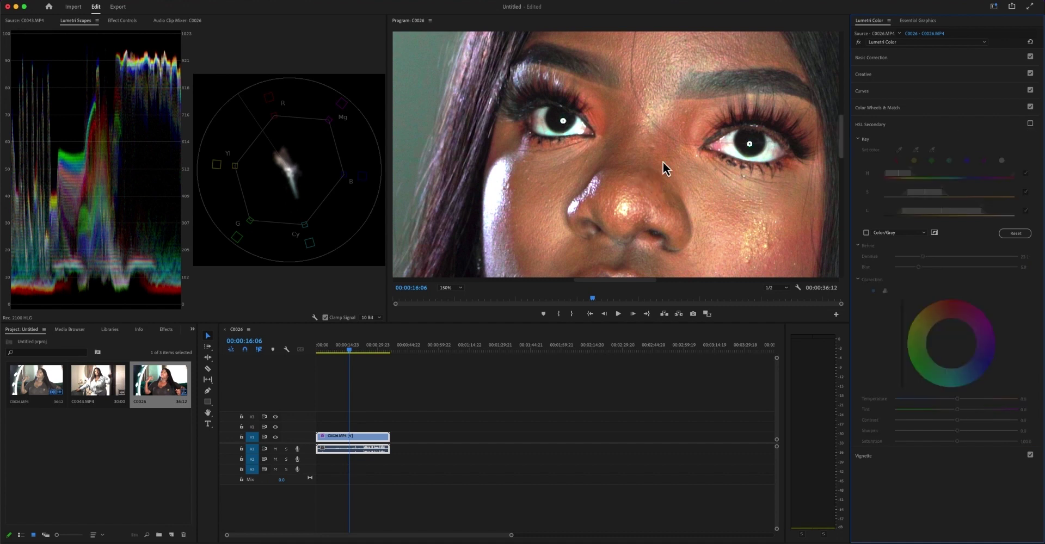
pyautogui.click(1030, 124)
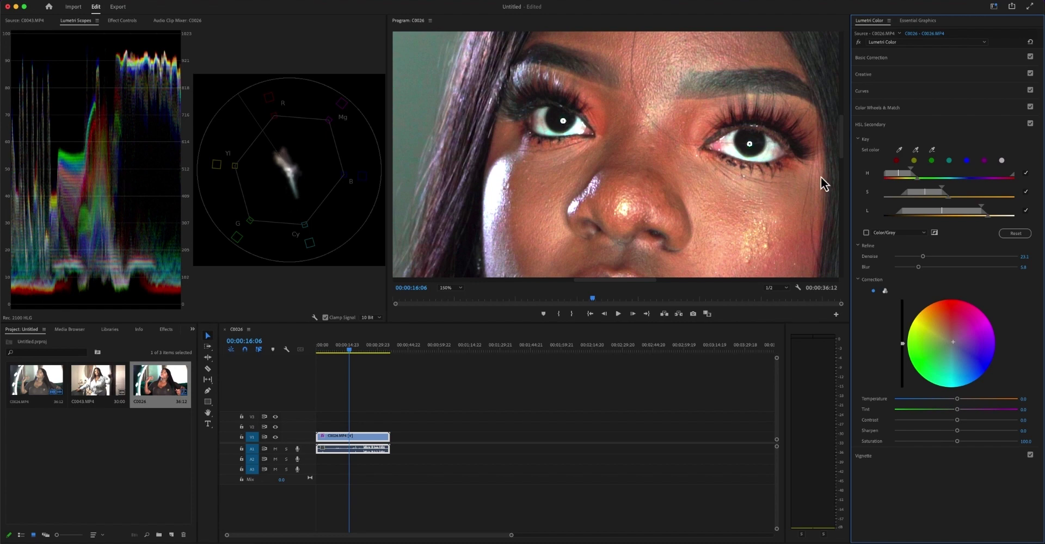
# Compare the lips and lower face two frames earlier with HSL Secondary off and on, and return the preview to Fit
pyautogui.press('Left')
pyautogui.press('Left')
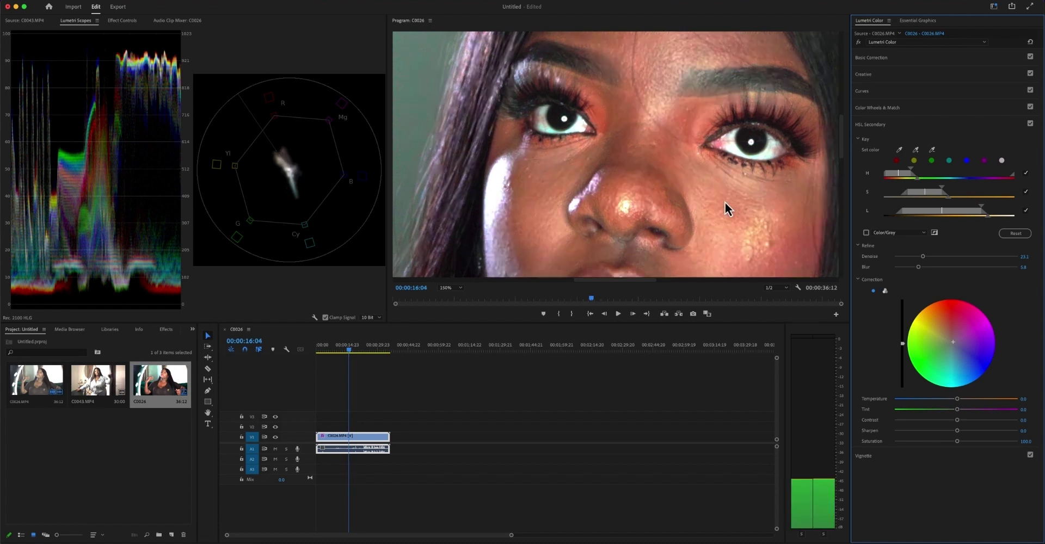
pyautogui.moveTo(841, 128)
pyautogui.mouseDown()
pyautogui.moveTo(840, 185)
pyautogui.moveTo(847, 147)
pyautogui.mouseUp()
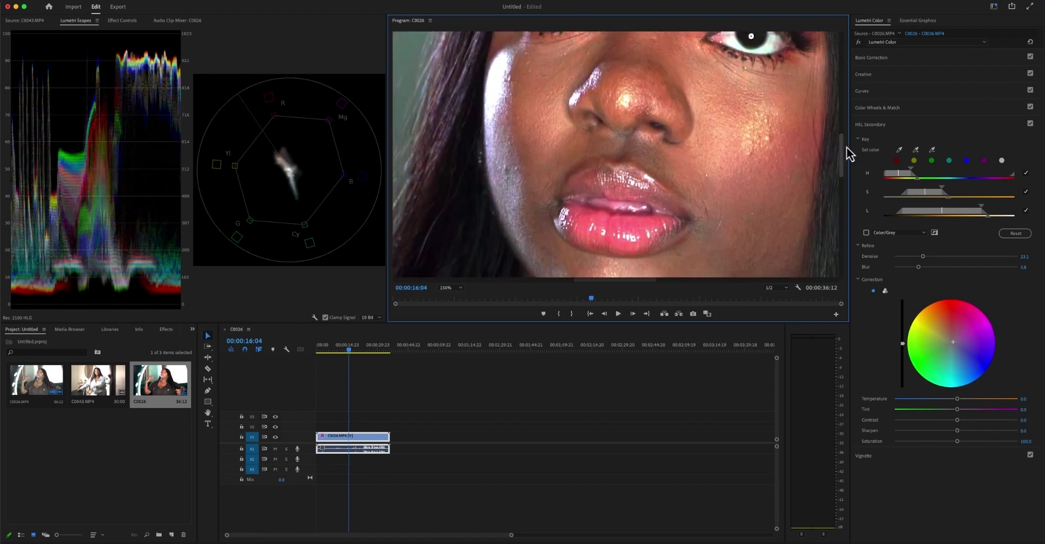
pyautogui.click(1030, 124)
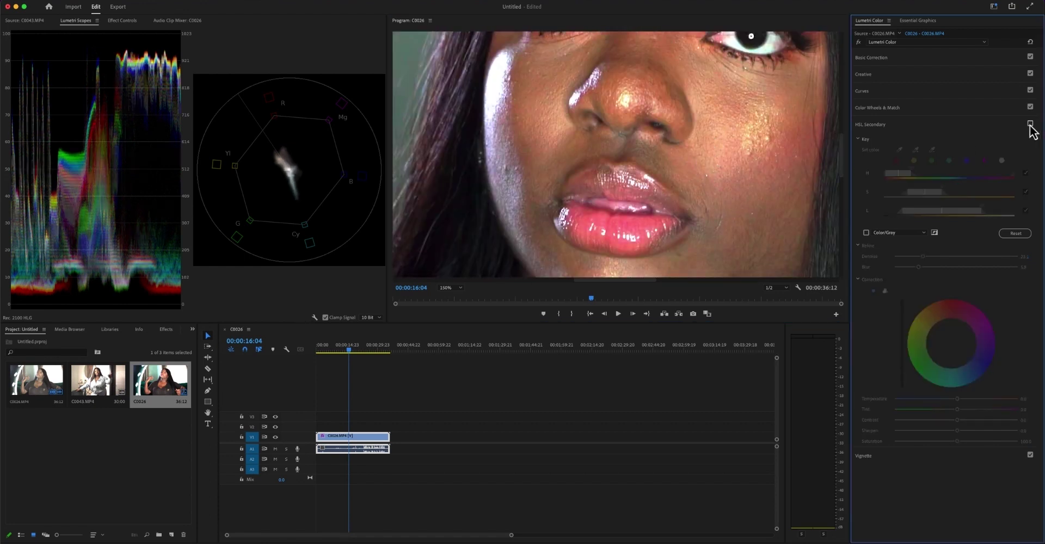
pyautogui.click(1030, 125)
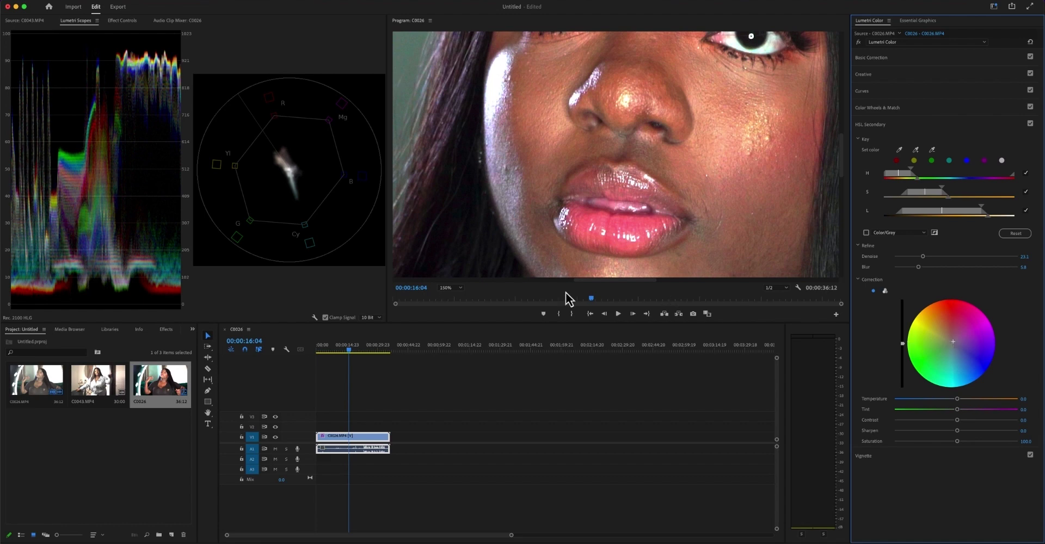
pyautogui.click(456, 290)
pyautogui.click(455, 295)
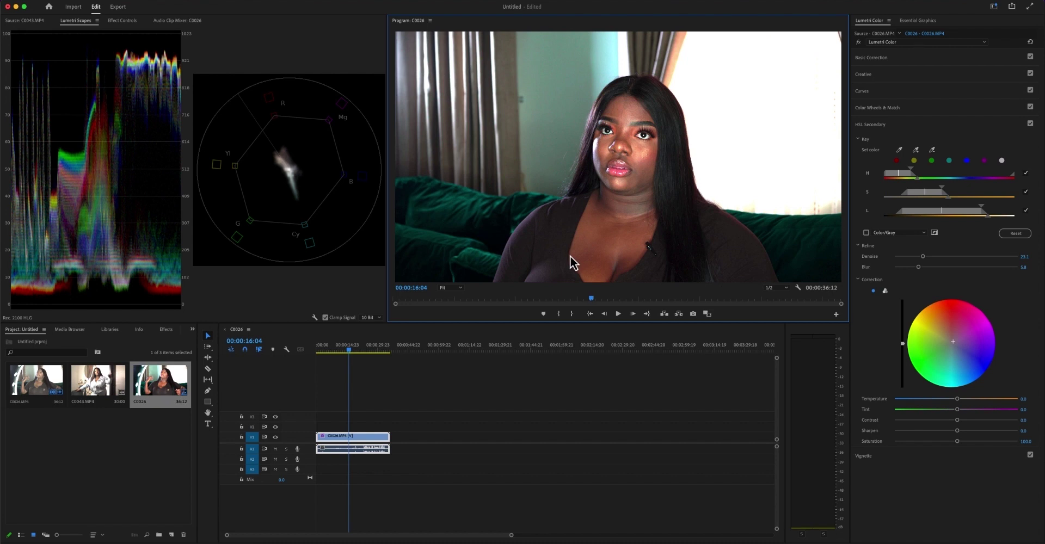
# In the second Lumetri Color effect, widen the teal wall's HSL key ranges and refine the mask with Denoise about 13 and Blur about 3
pyautogui.click(124, 21)
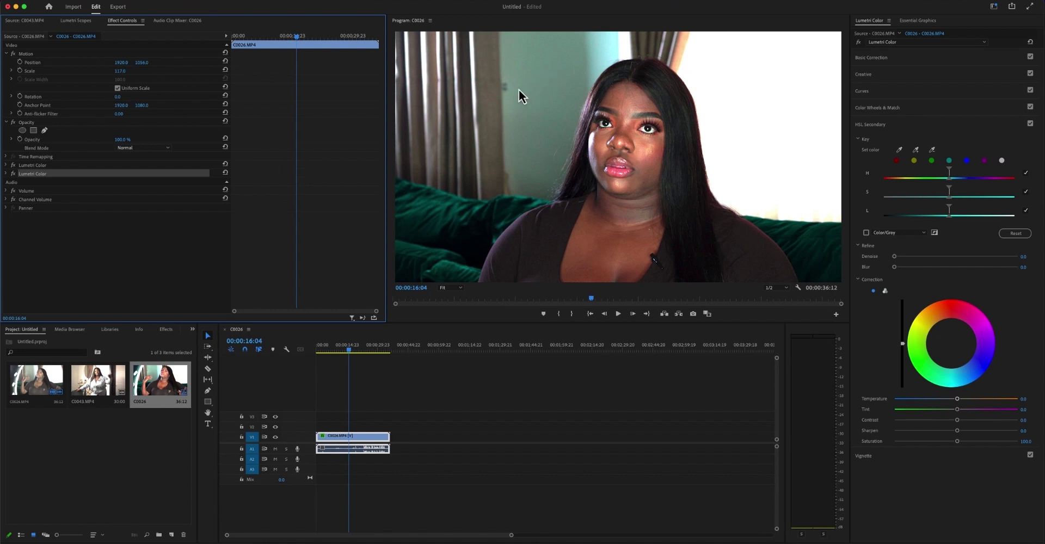
pyautogui.click(6, 175)
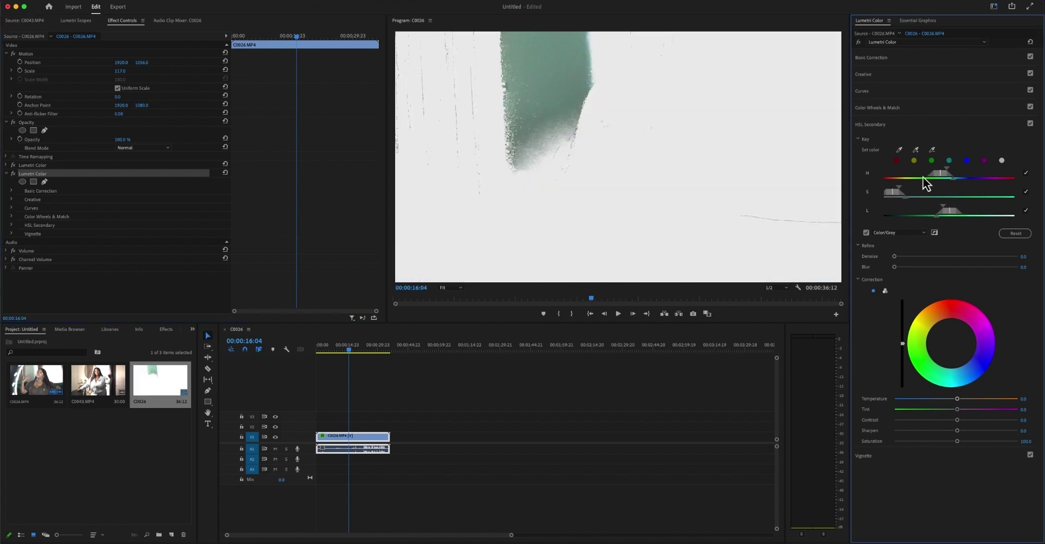
pyautogui.moveTo(902, 188); pyautogui.dragTo(918, 207)
pyautogui.moveTo(962, 207); pyautogui.dragTo(979, 207)
pyautogui.moveTo(952, 170); pyautogui.dragTo(956, 169)
pyautogui.moveTo(895, 257); pyautogui.dragTo(912, 256)
pyautogui.moveTo(894, 267); pyautogui.dragTo(916, 267)
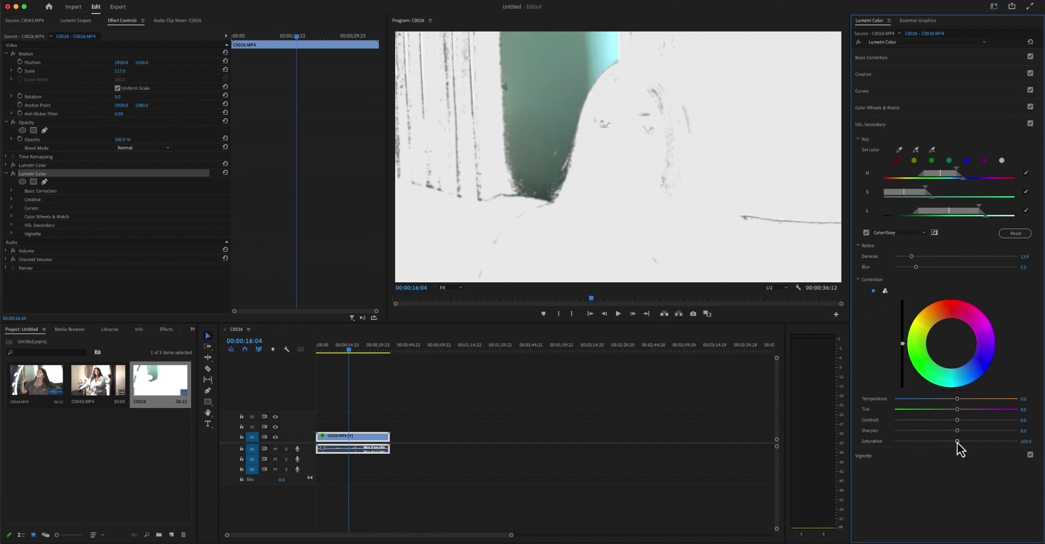
# Lower the keyed wall's Saturation to about 43, hide the mask preview and compare the wall with HSL Secondary off and on
pyautogui.moveTo(957, 442); pyautogui.dragTo(922, 442)
pyautogui.click(867, 233)
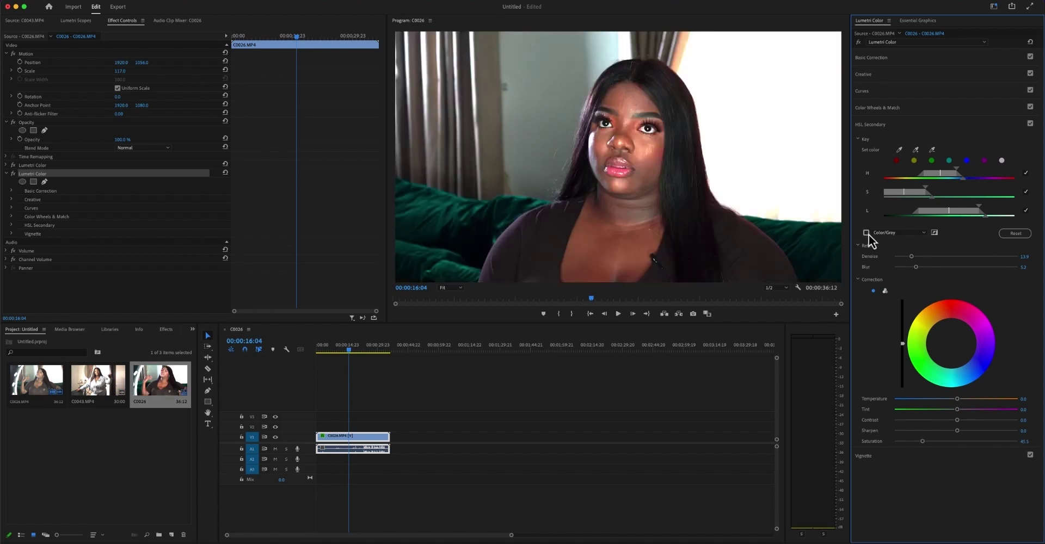
pyautogui.click(1031, 124)
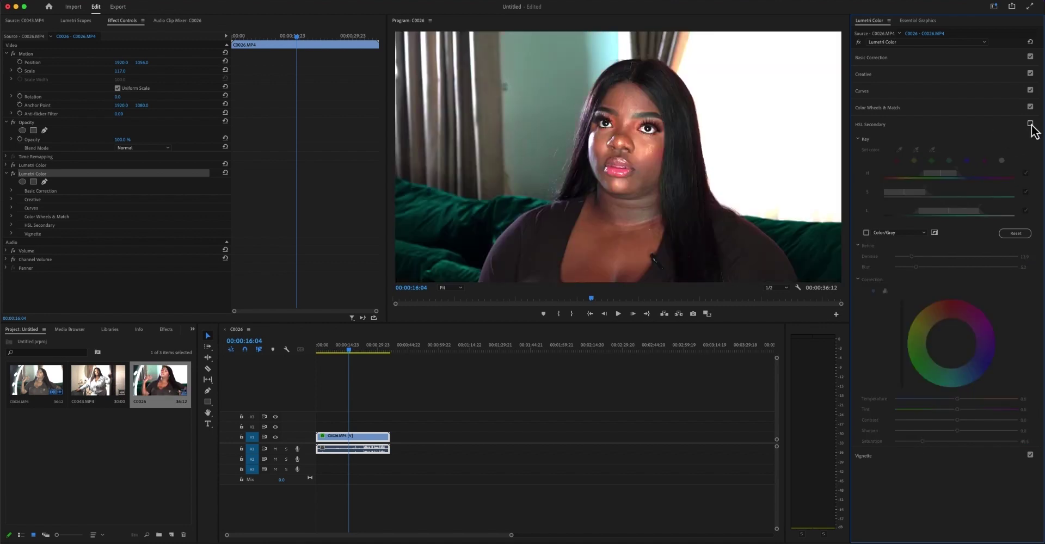
pyautogui.click(1031, 124)
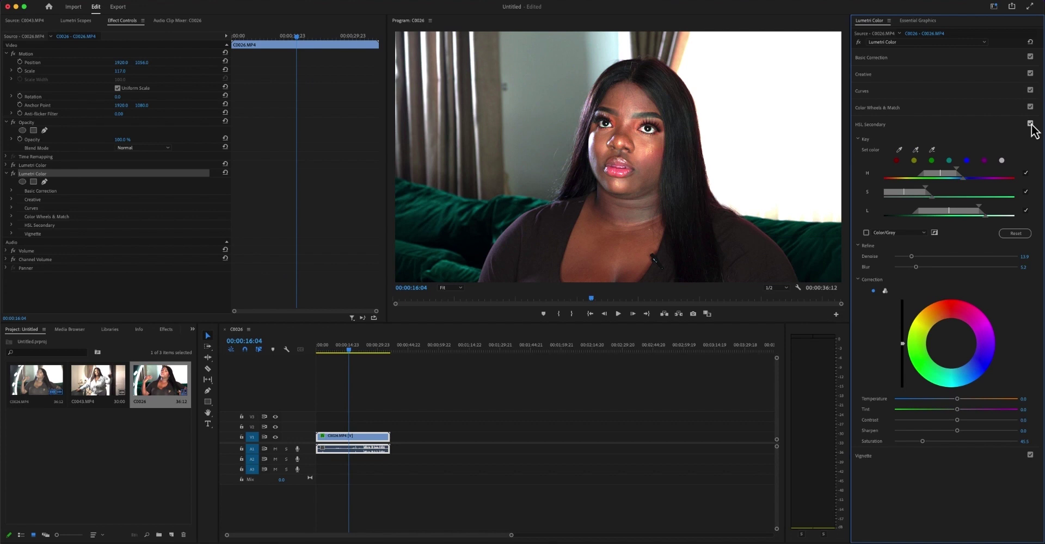
# Toggle both Lumetri Color effects off and on to compare the clip before and after grading
pyautogui.click(13, 166)
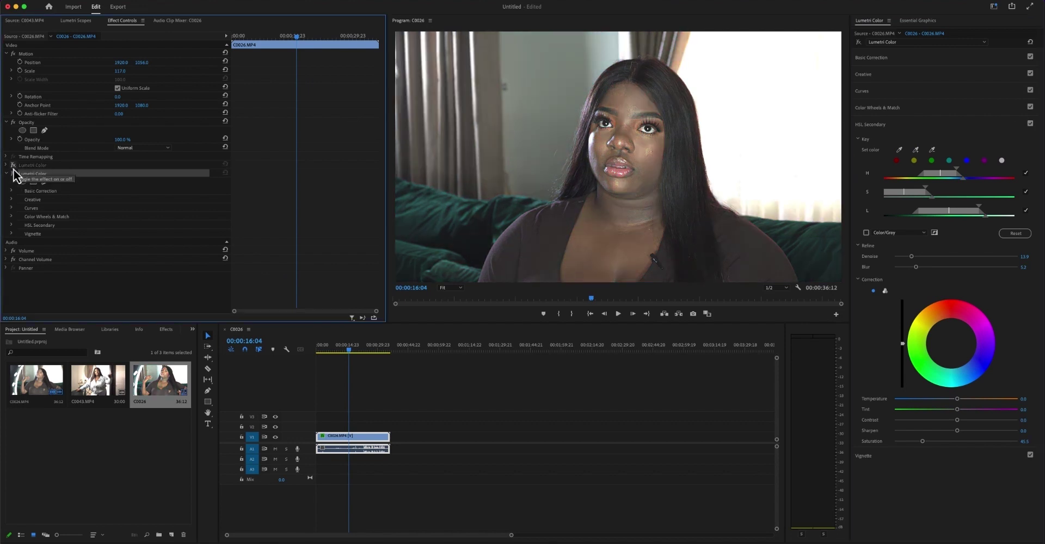
pyautogui.click(13, 173)
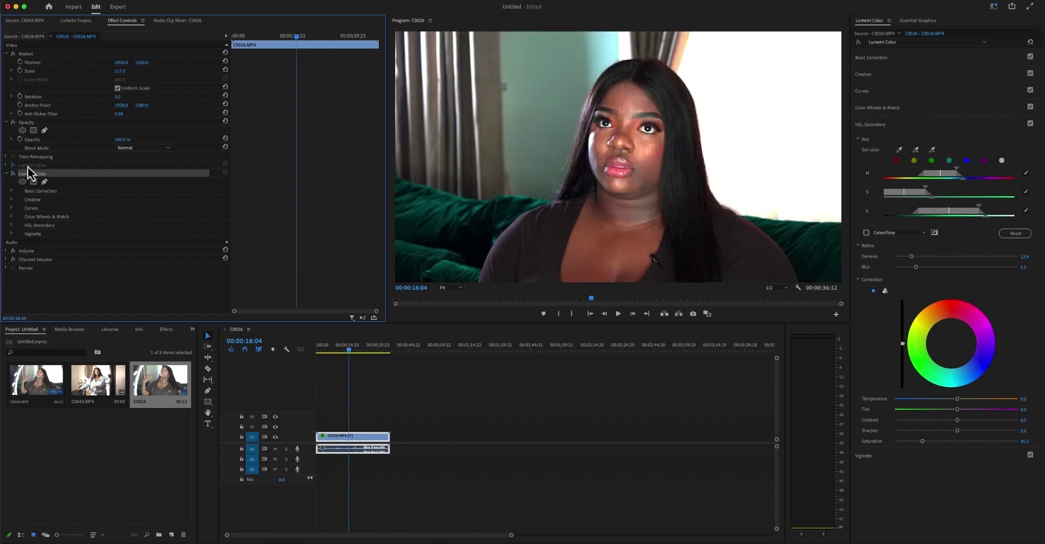
pyautogui.moveTo(29, 167); pyautogui.dragTo(34, 163)
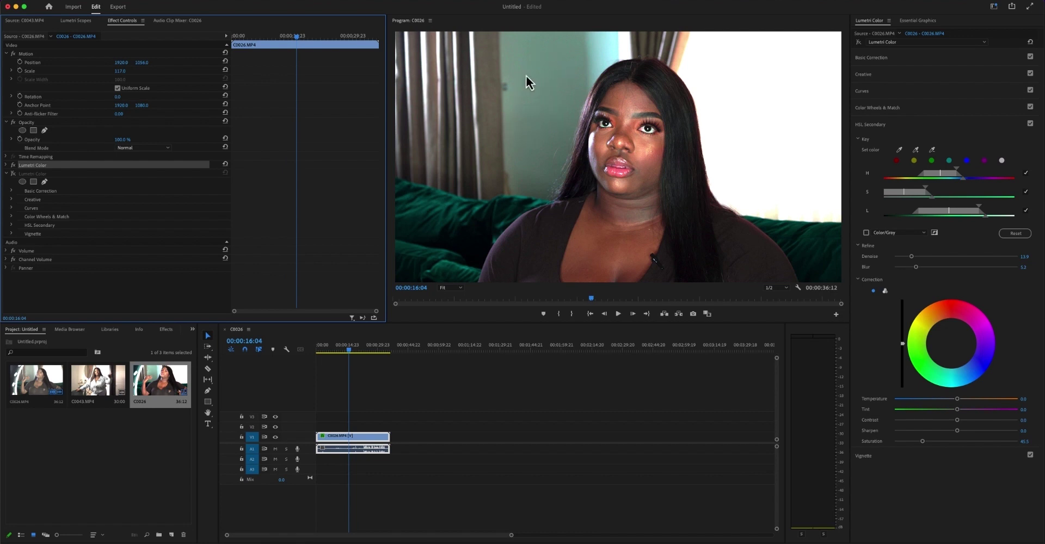
pyautogui.click(13, 173)
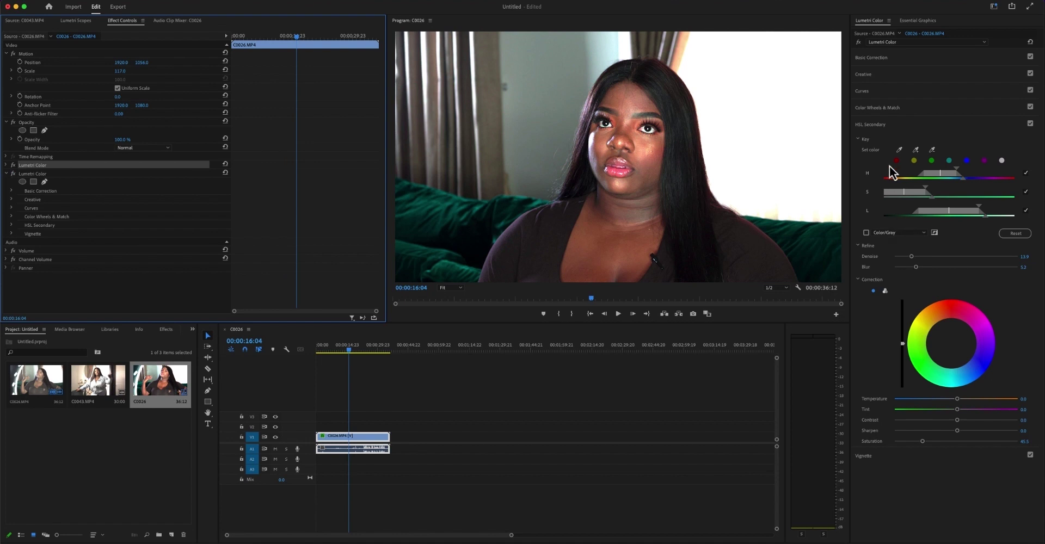